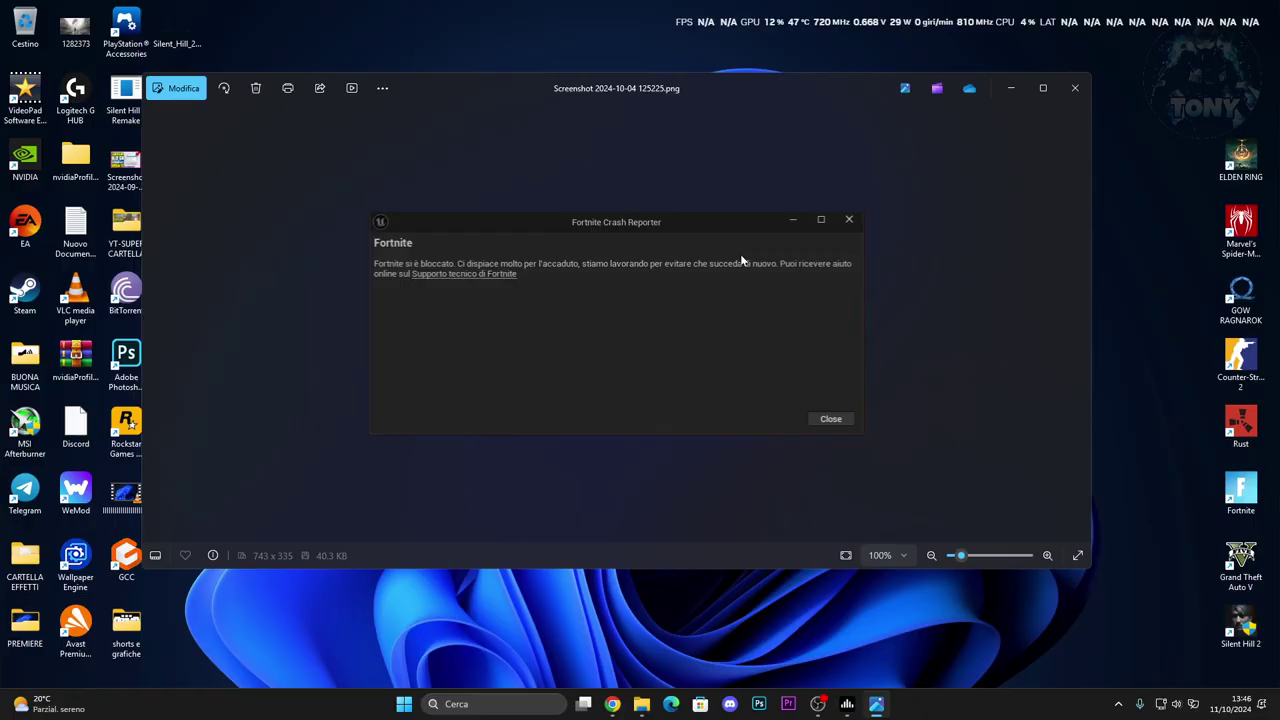
Minimize the crash screenshot, switch to Chrome and open the Epic Games contact page from the "fortnite crash reporter" search results.
left_click(1018, 86)
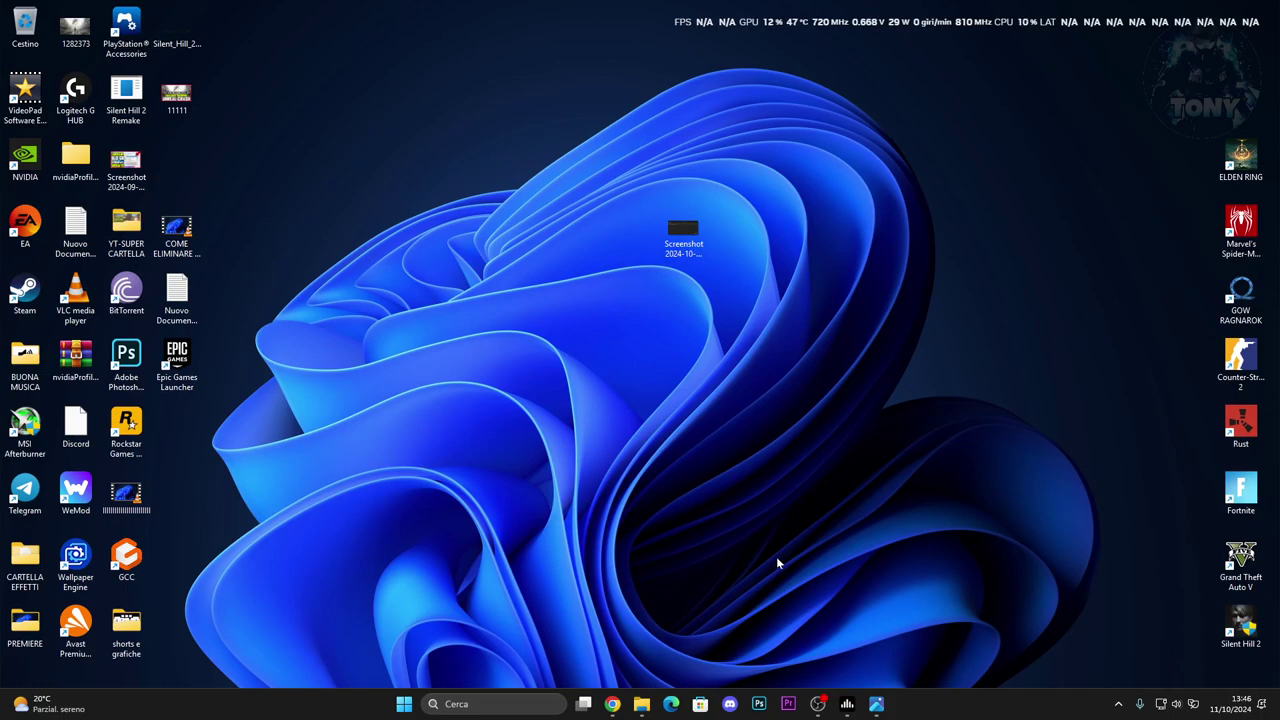
left_click(612, 704)
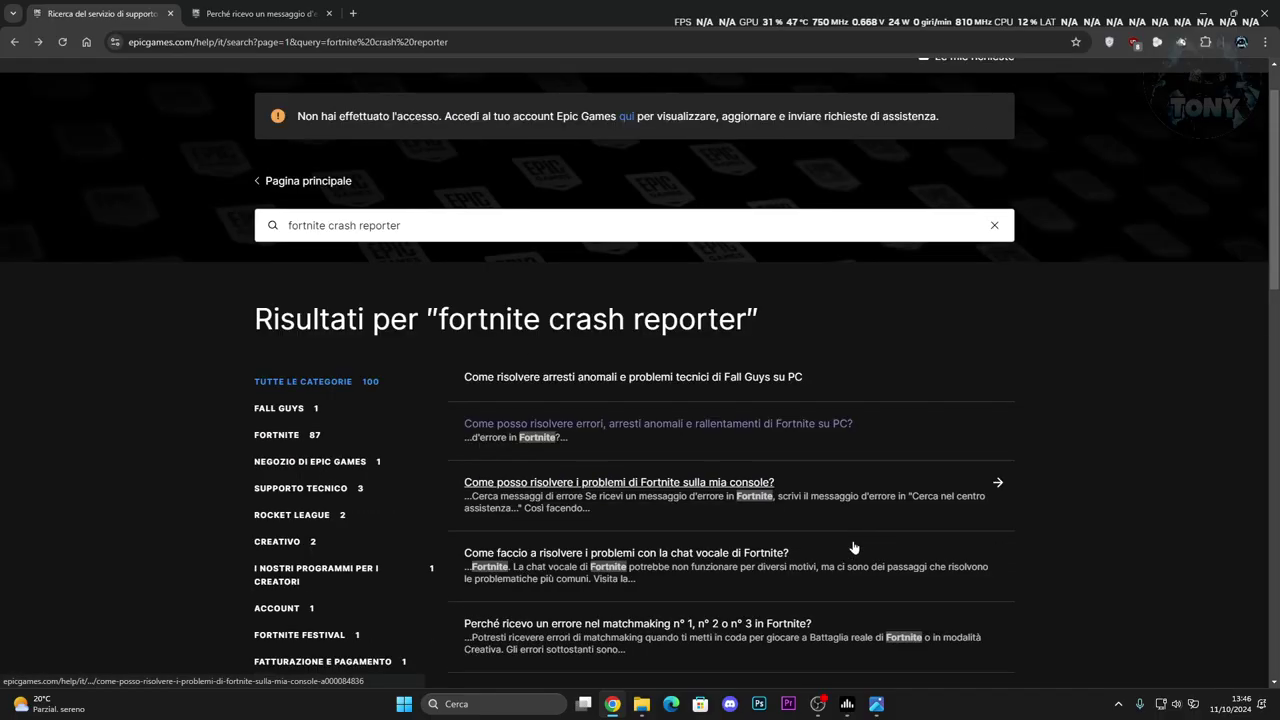
scroll(854, 547, "down", 10)
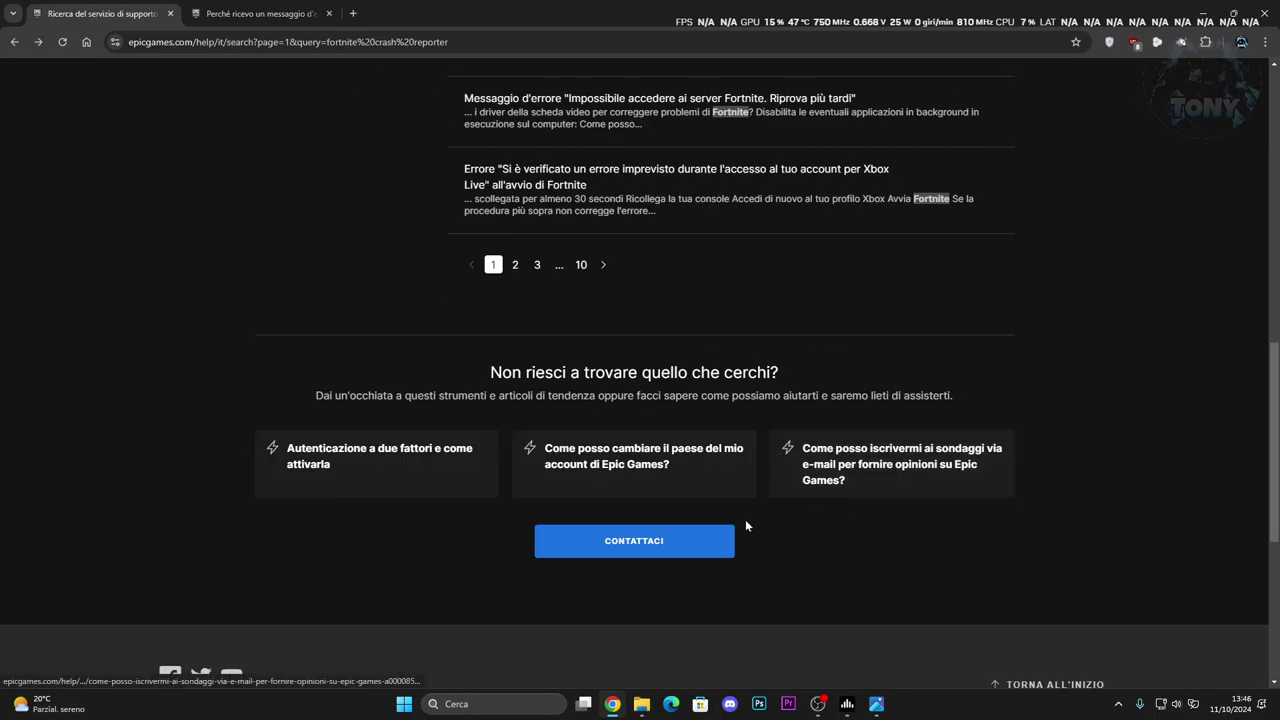
left_click(655, 541)
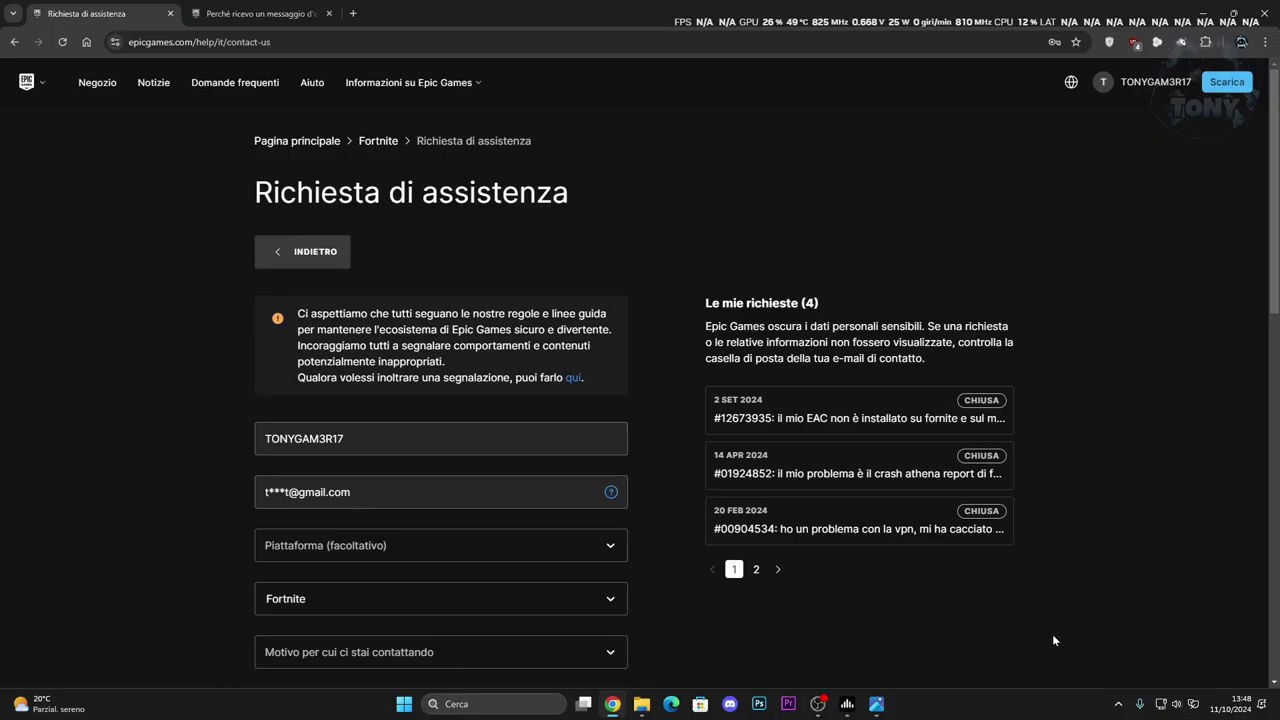
Set the platform of the assistance request to PC.
scroll(683, 476, "down", 1)
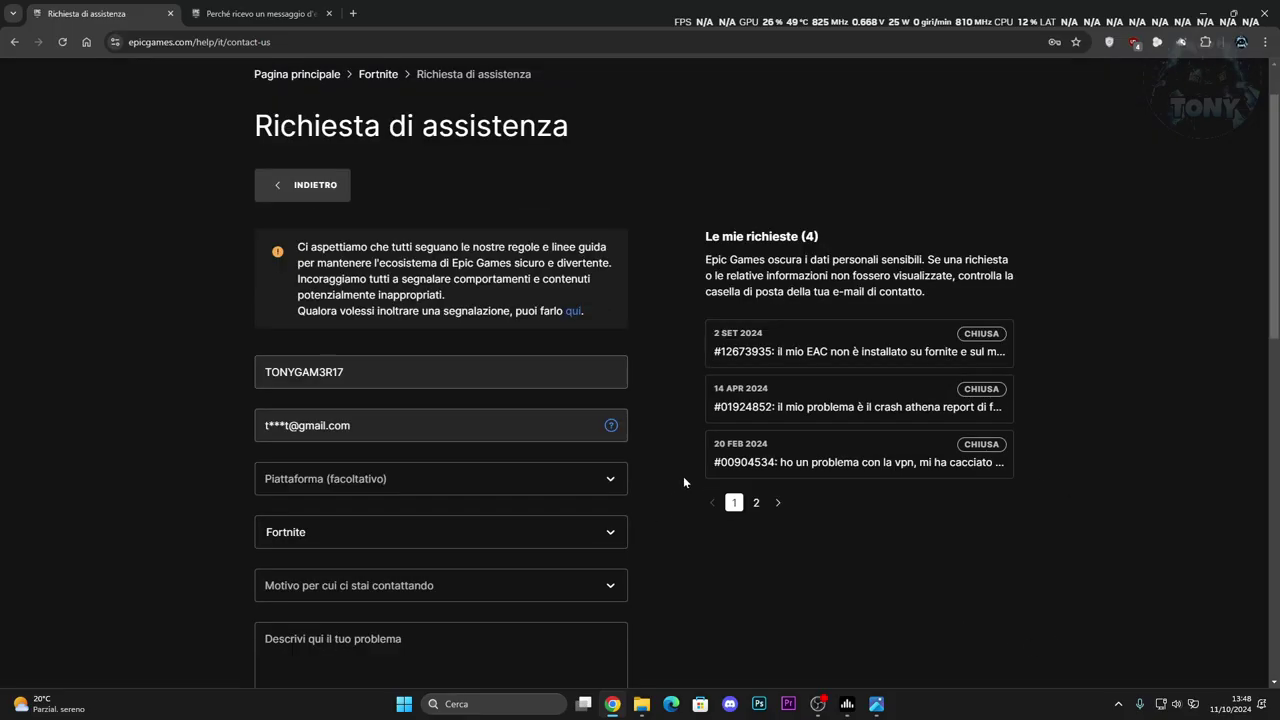
scroll(682, 475, "up", 1)
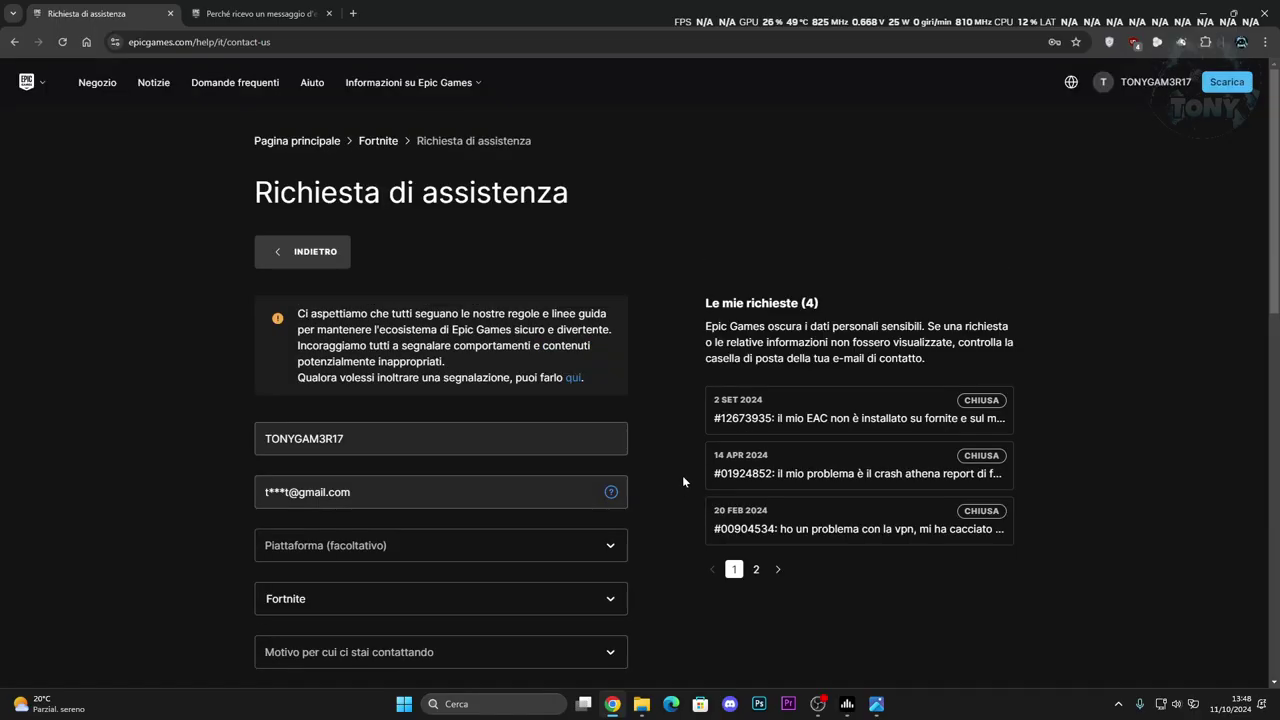
scroll(682, 475, "down", 1)
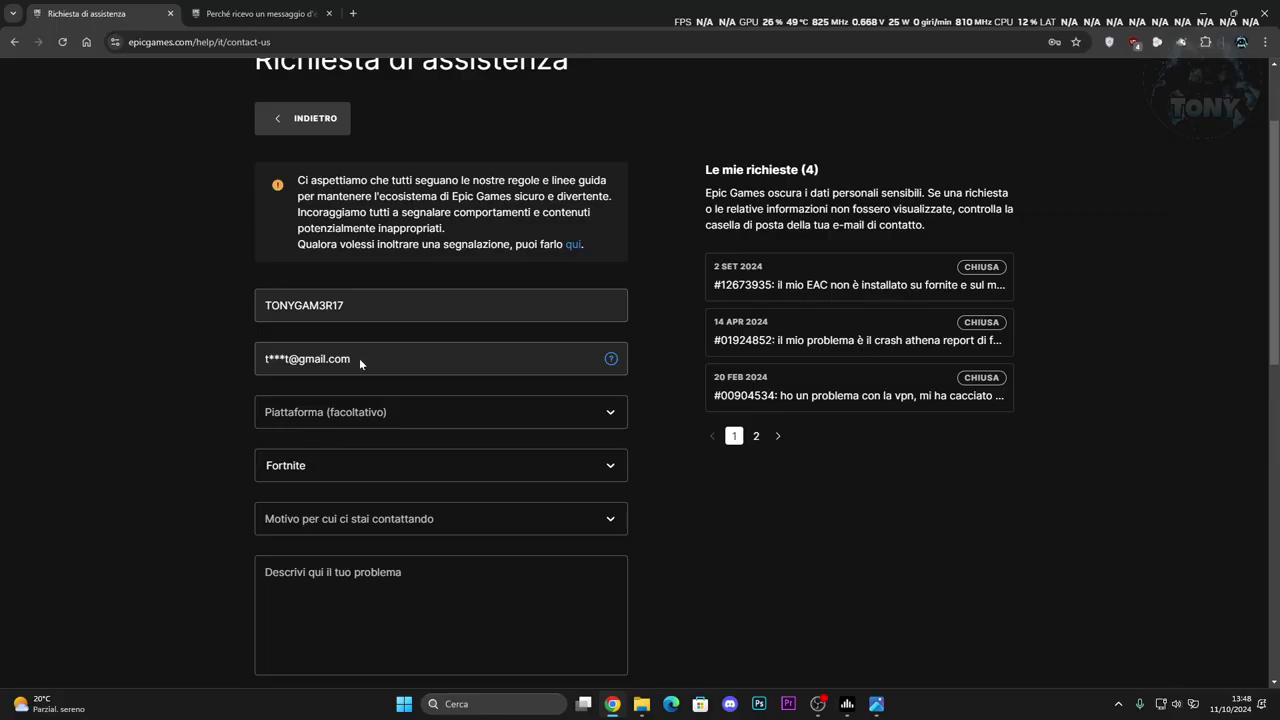
left_click(362, 418)
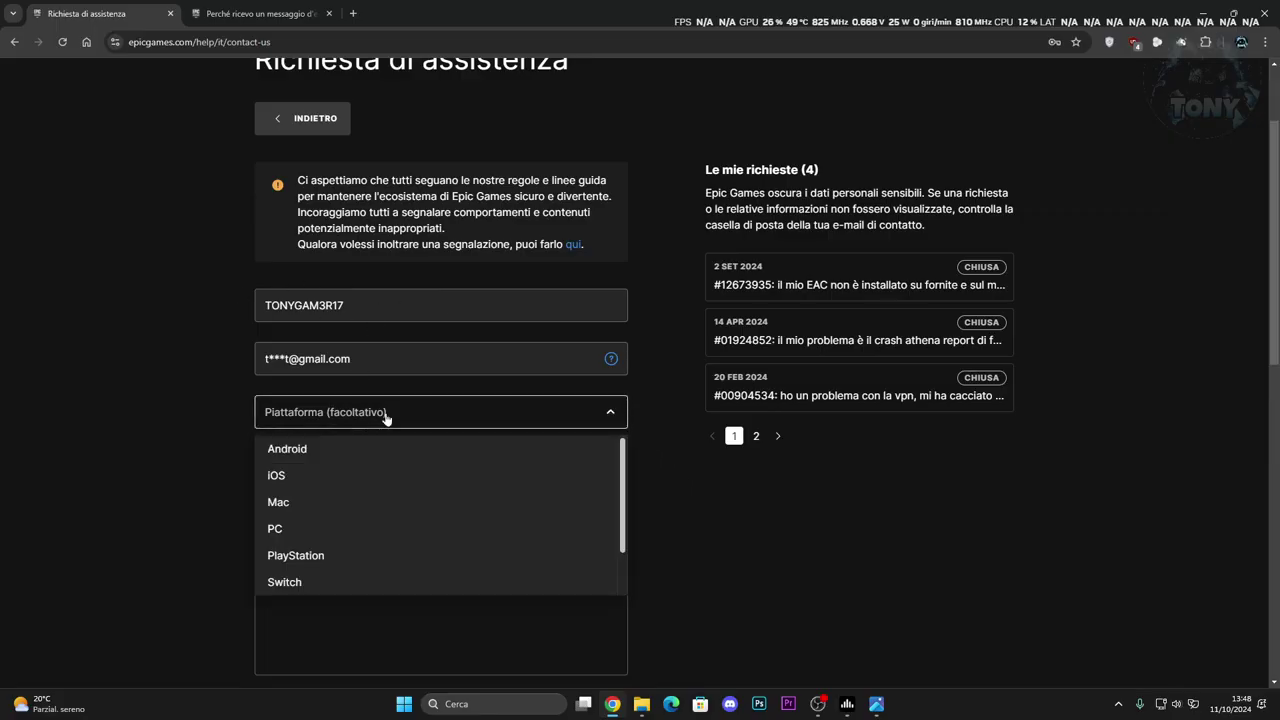
left_click(300, 528)
left_click(338, 425)
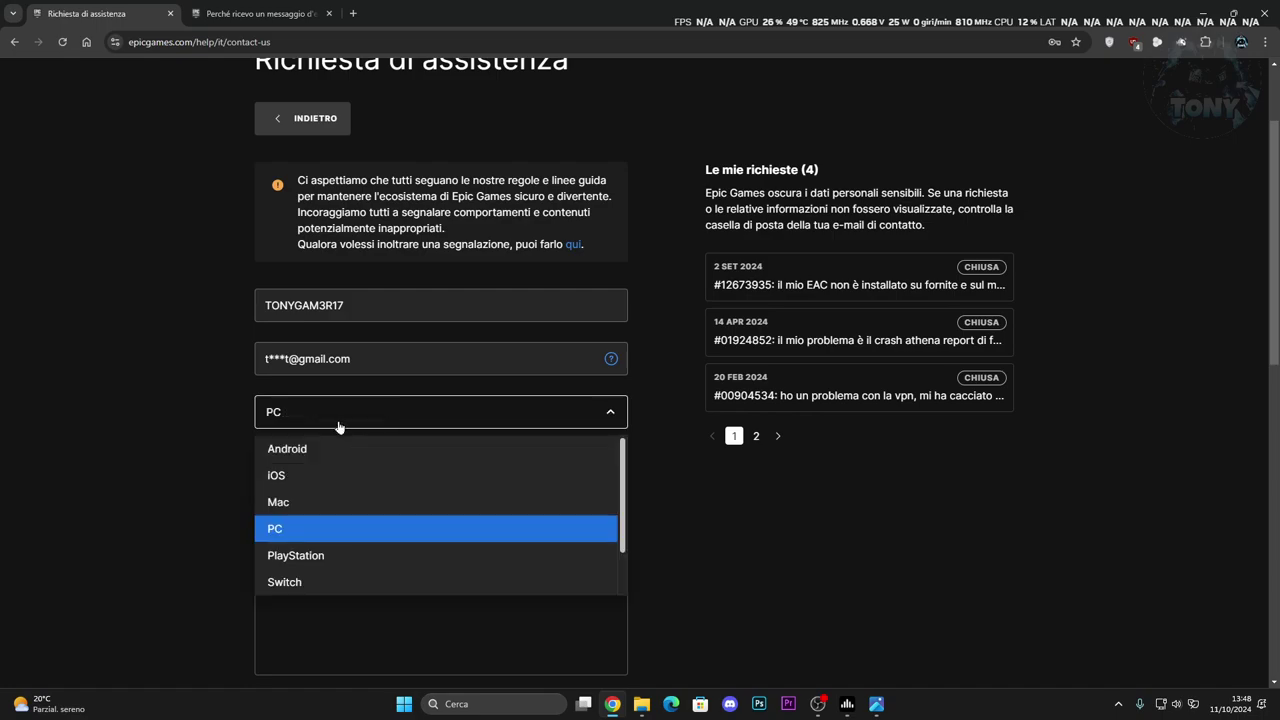
left_click(338, 425)
Set the contact reason of the Fortnite request to "Connessione, prestazioni o codici di errore".
left_click(341, 480)
left_click(340, 480)
scroll(377, 482, "down", 1)
left_click(388, 467)
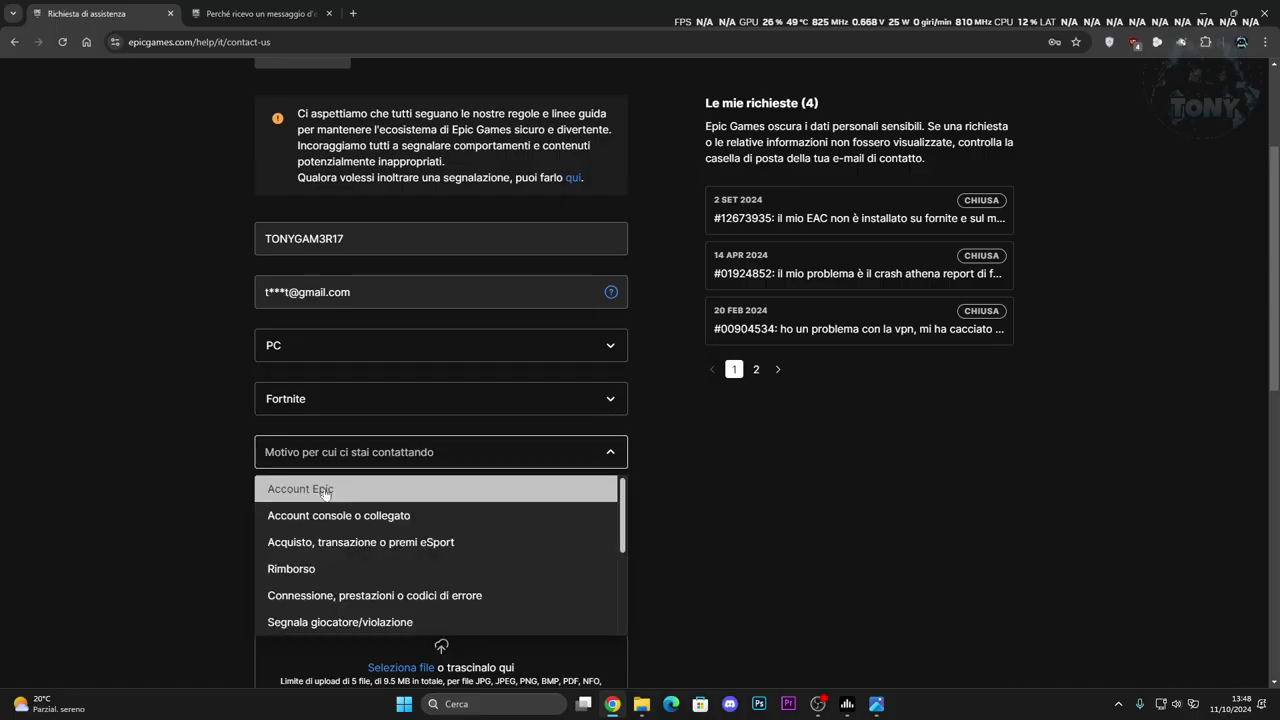
left_click(385, 594)
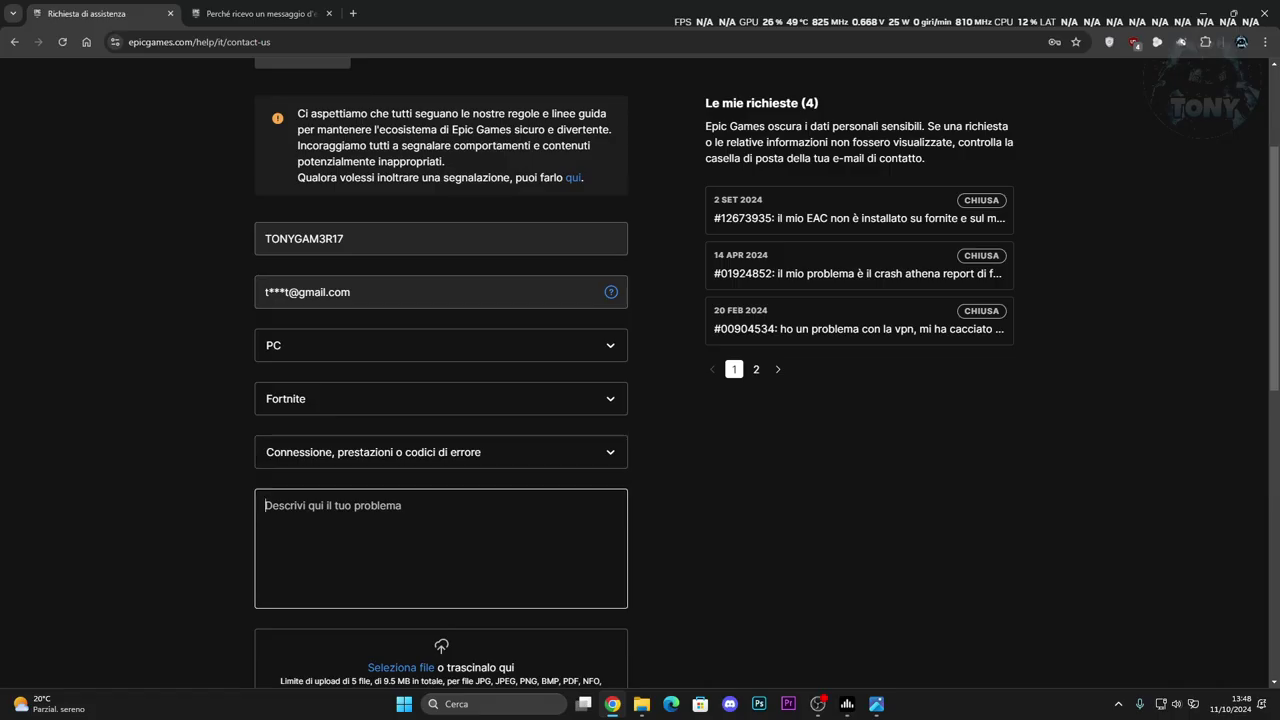
Describe the problem as "ogni volta che apro fortnite, crash 3 volte e mi esce la scritta crash reporter di fotnite!".
type("ogn")
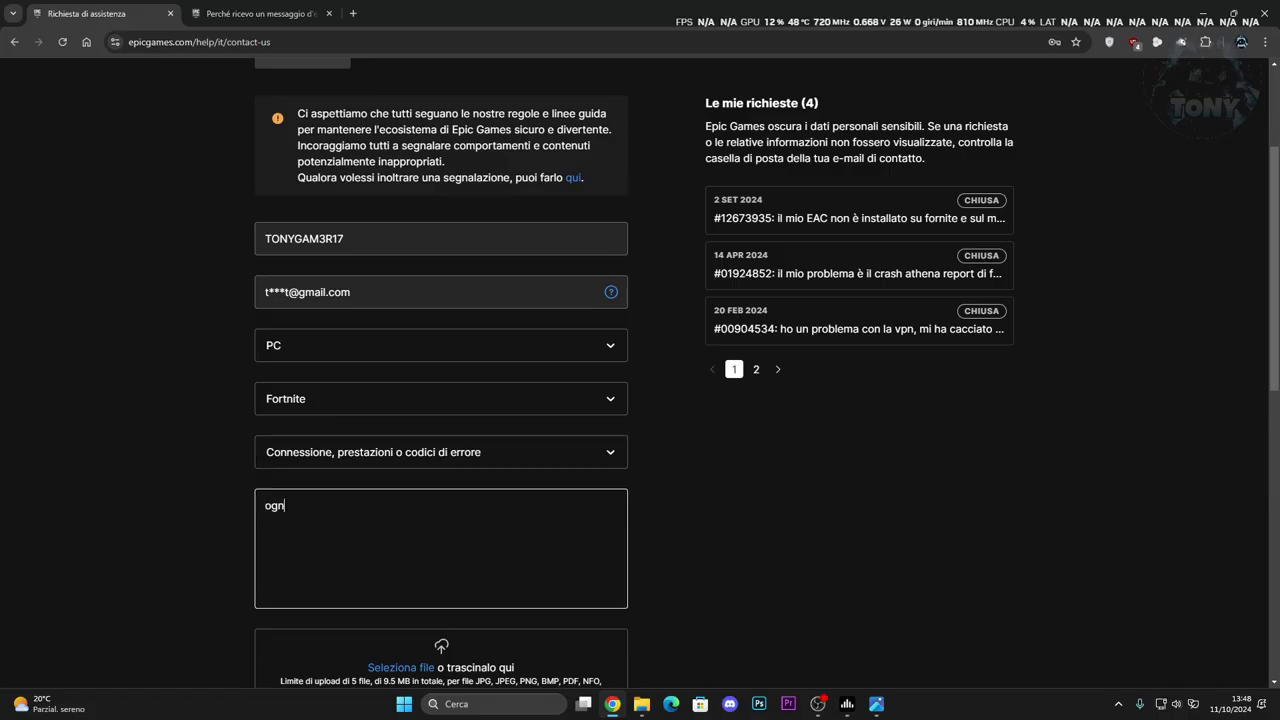
type("i volta che apro fortnite, ")
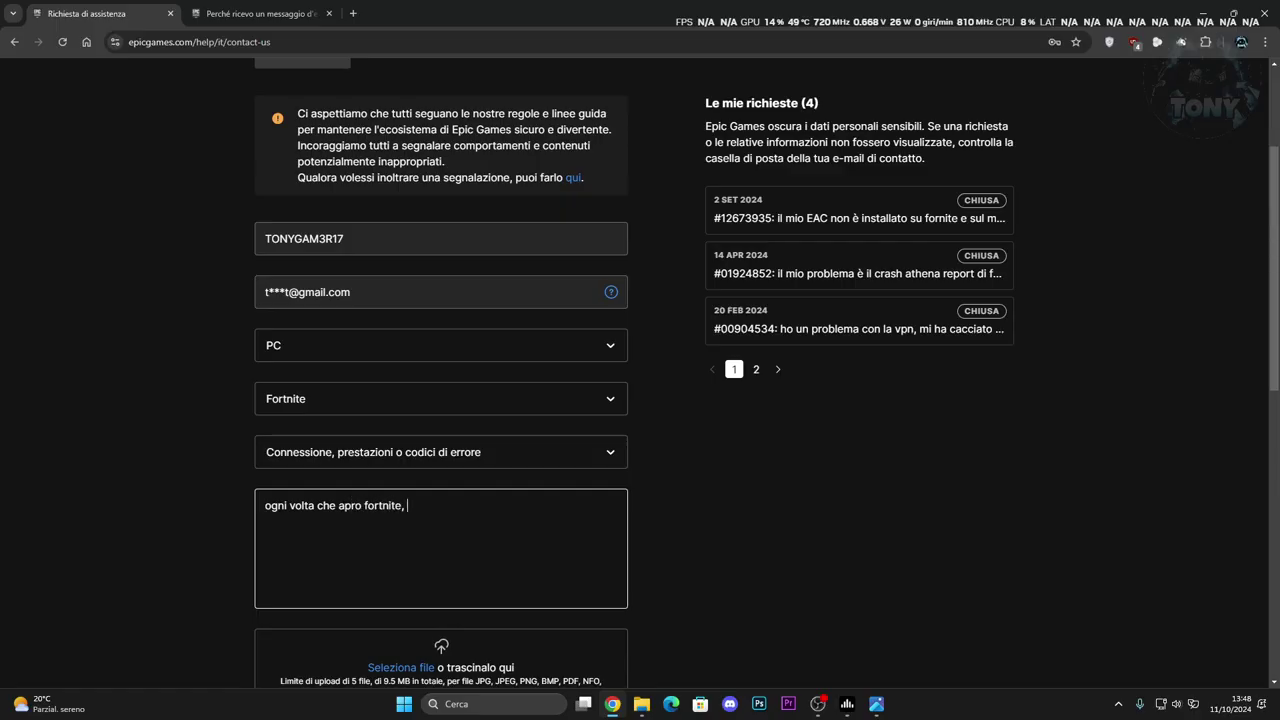
type("crash 3 volte e mi esce la scritta crash repot")
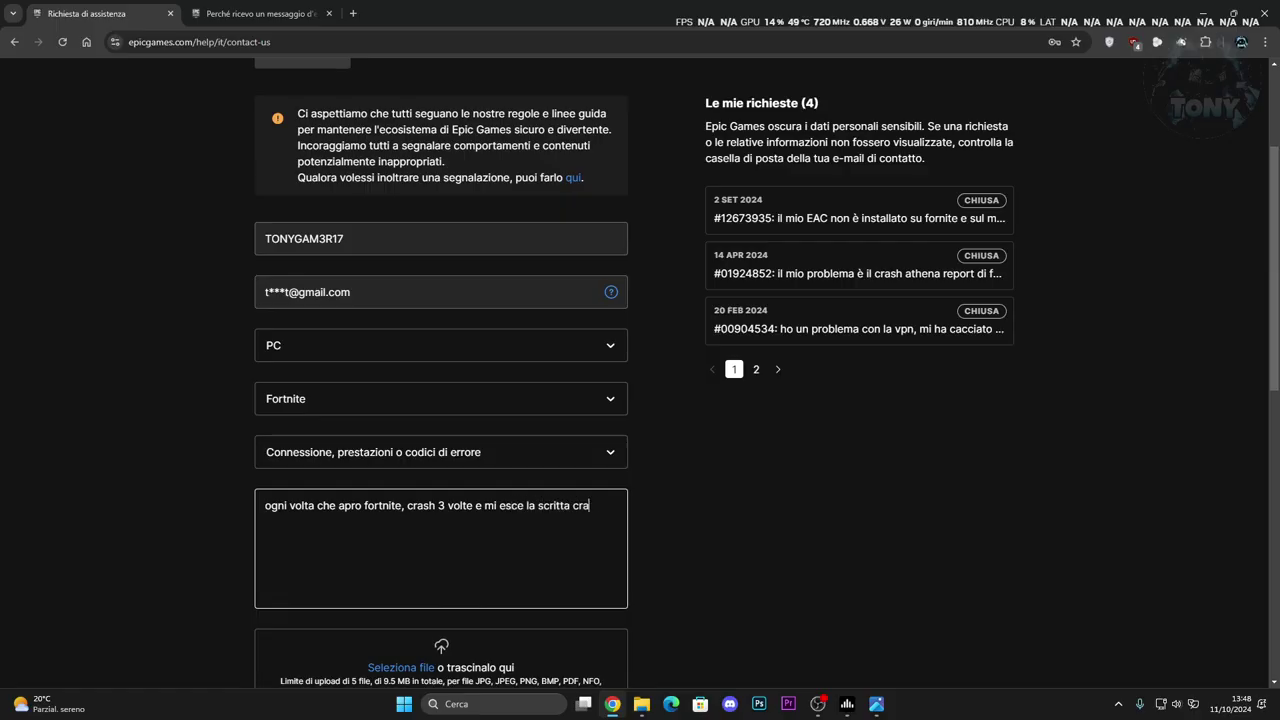
key("BackSpace")
type("rter di fotnite!")
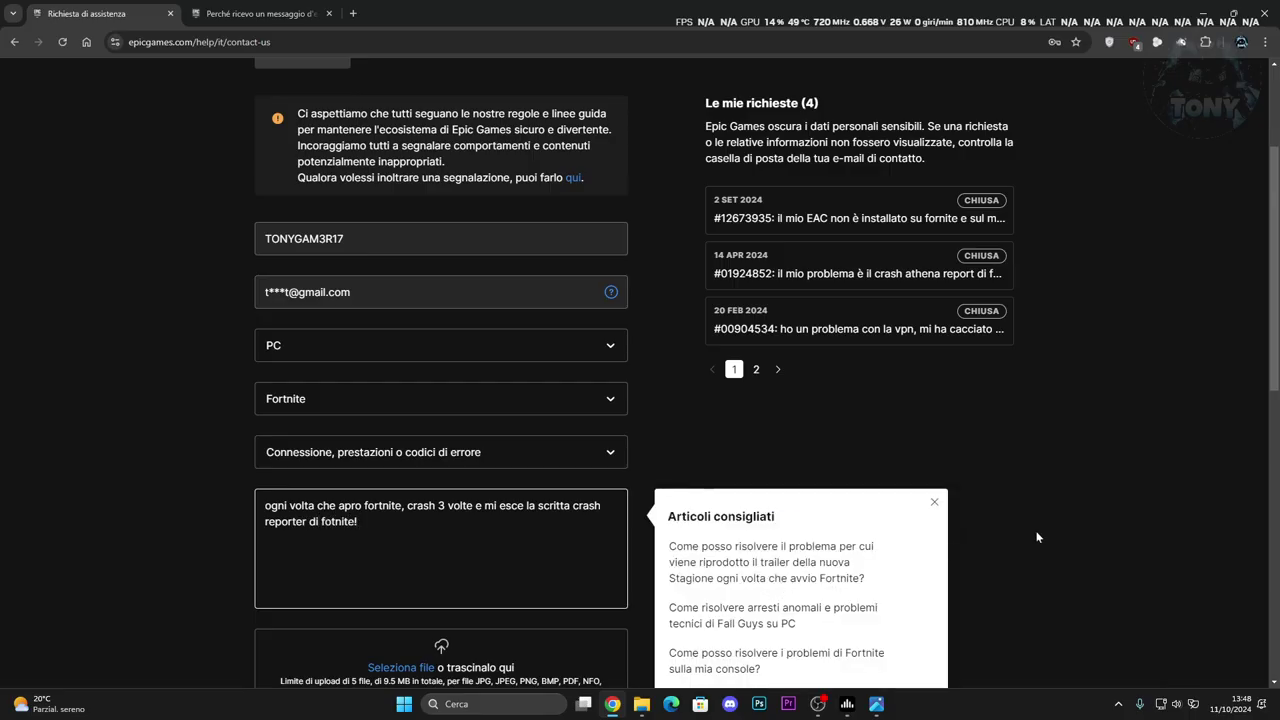
Attach the file Screenshot 2024-10-04 125225.png from the Desktop to the assistance request.
scroll(1036, 530, "down", 2)
left_click(404, 542)
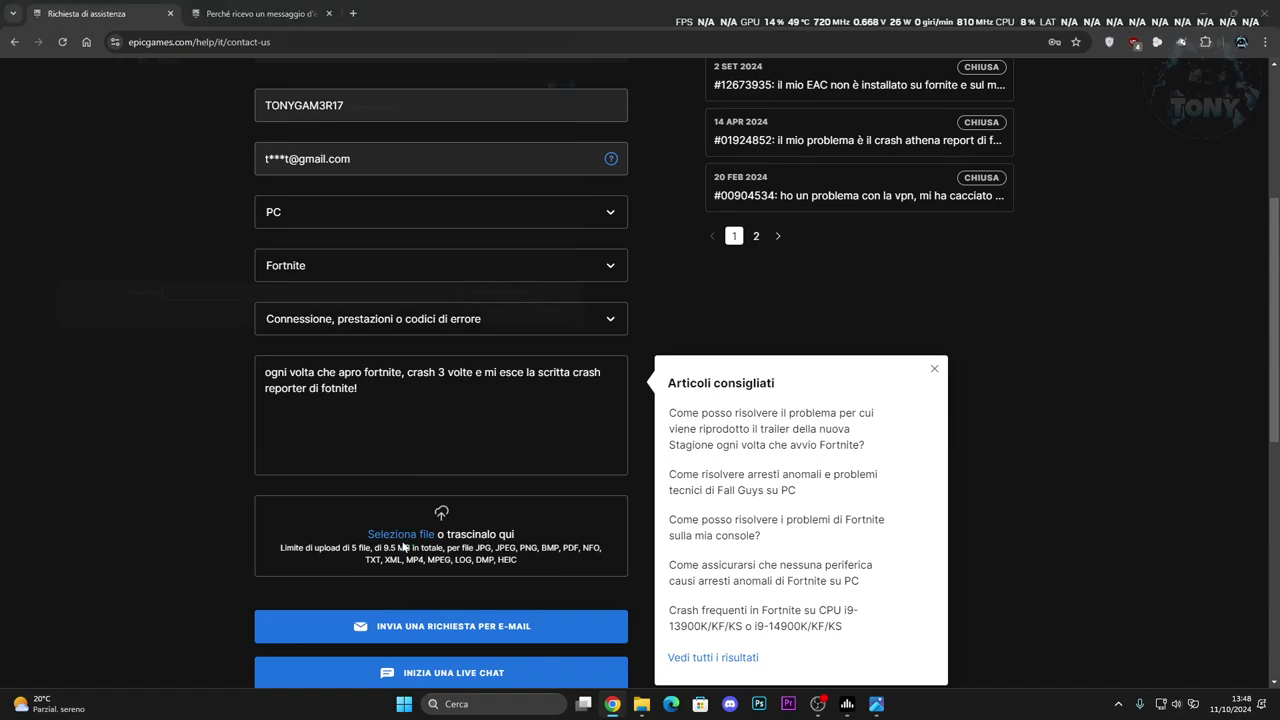
scroll(283, 197, "down", 2)
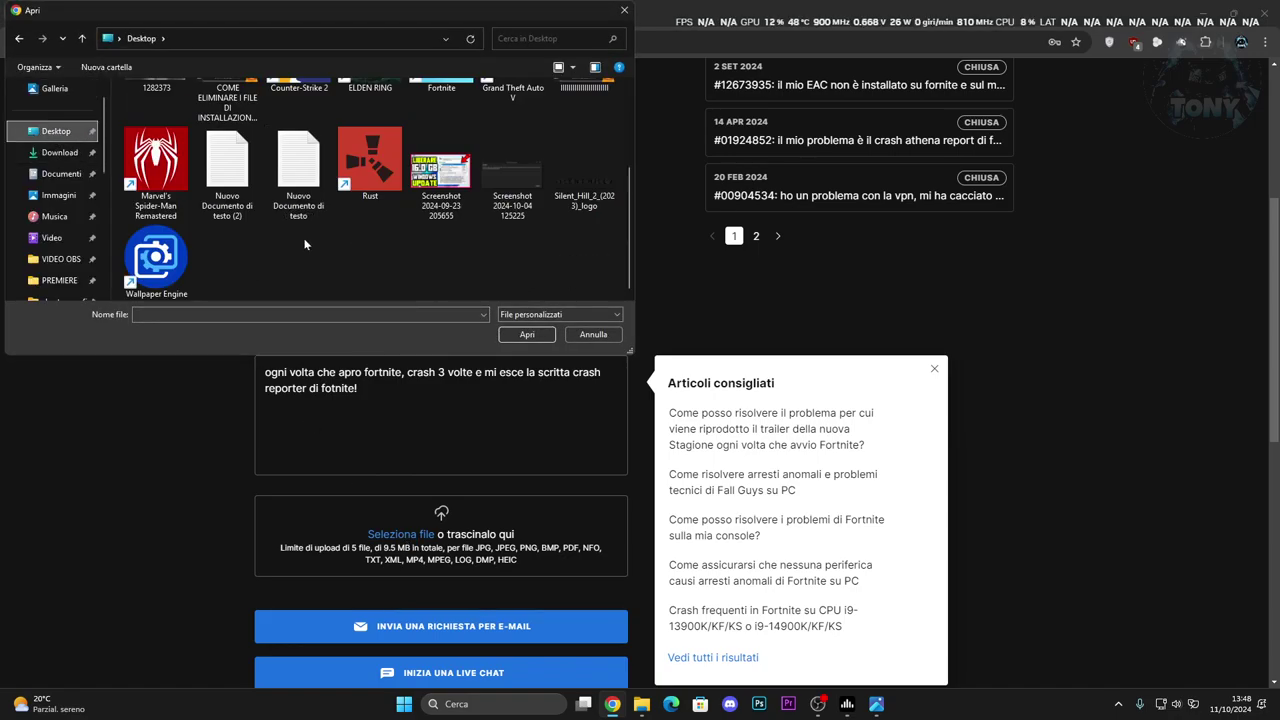
left_click(512, 175)
left_click(523, 333)
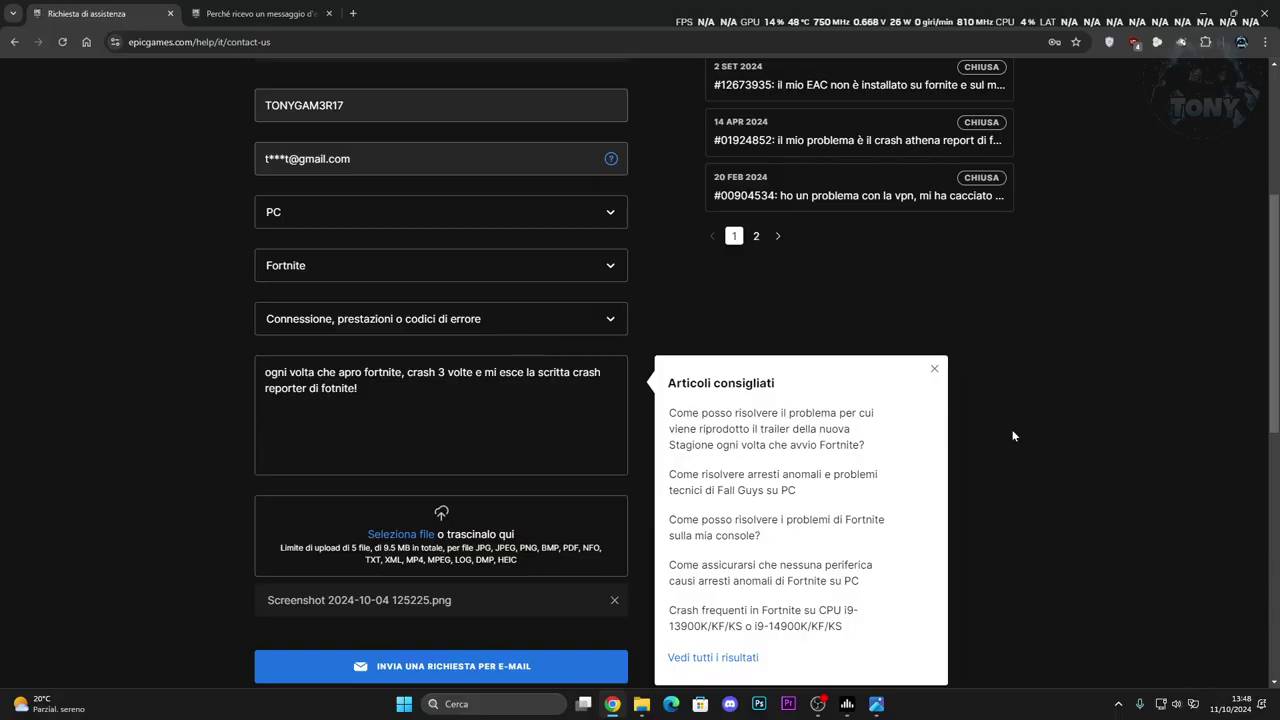
Submit the assistance request by e-mail and return to the support home page.
scroll(1013, 437, "down", 2)
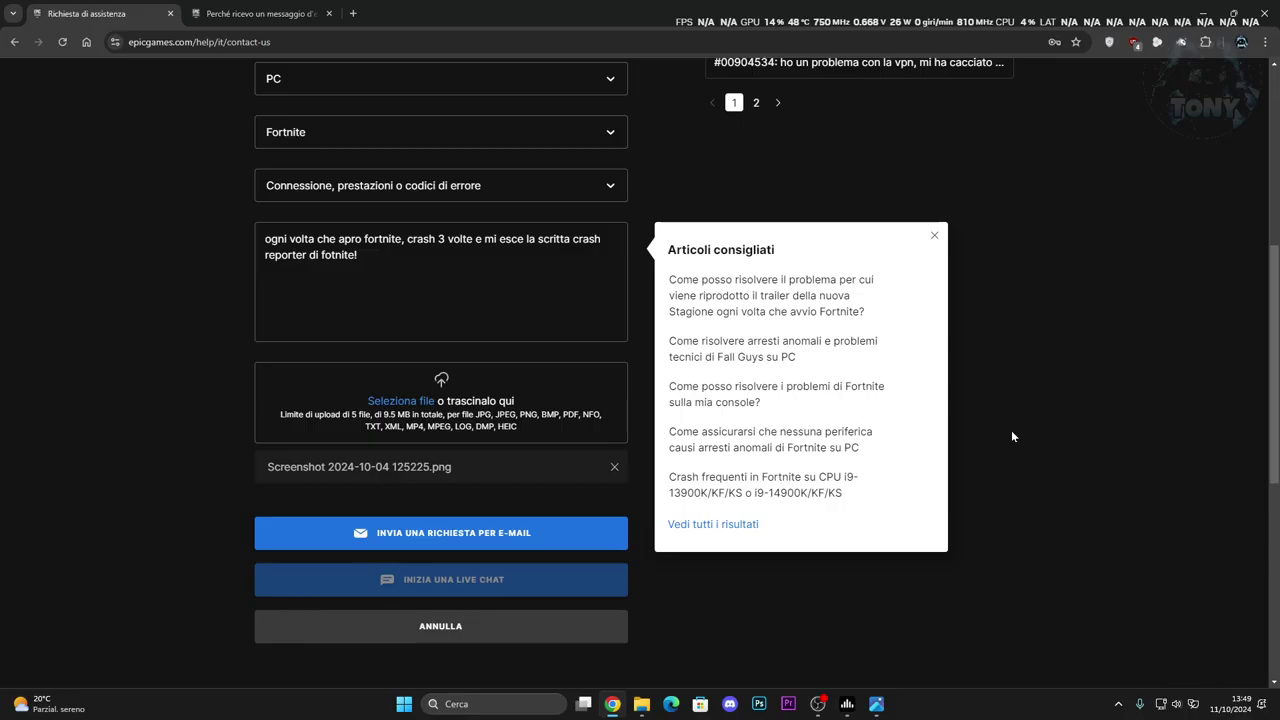
left_click(413, 537)
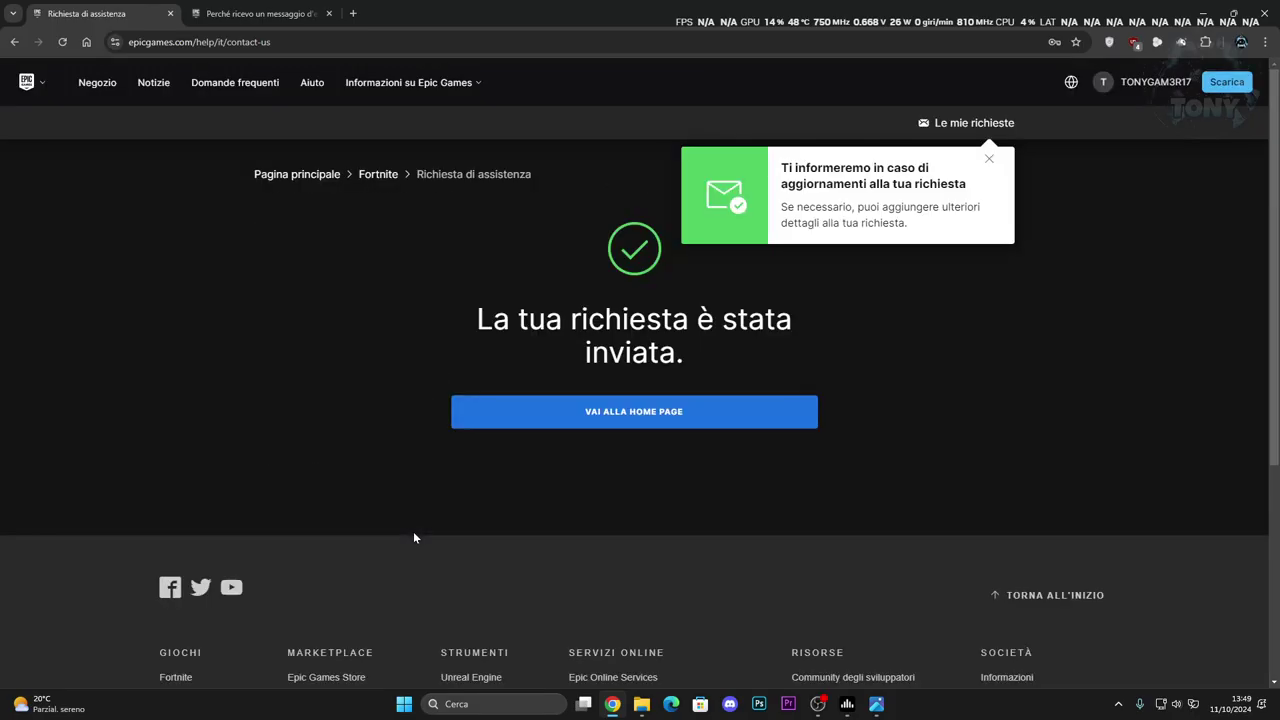
left_click(584, 424)
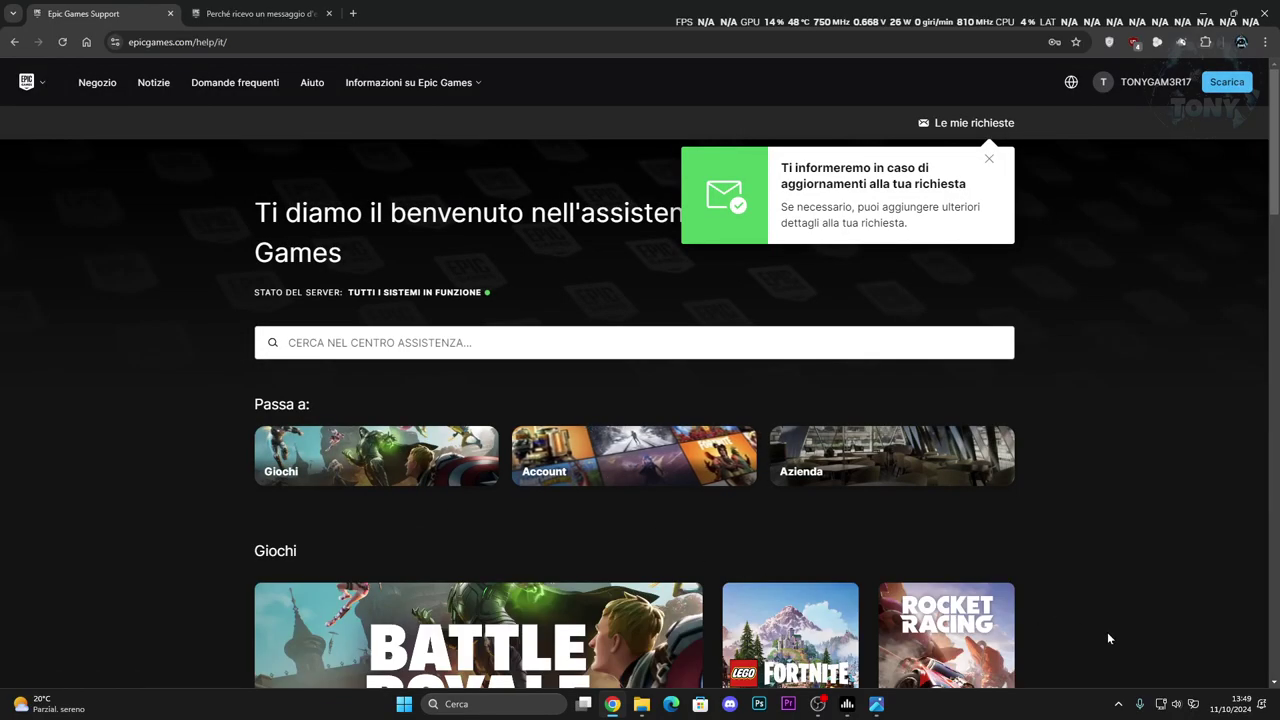
Minimize the browser and open the %appdata% folder through the Windows Esegui (Run) dialog.
left_click(1203, 13)
left_click(491, 704)
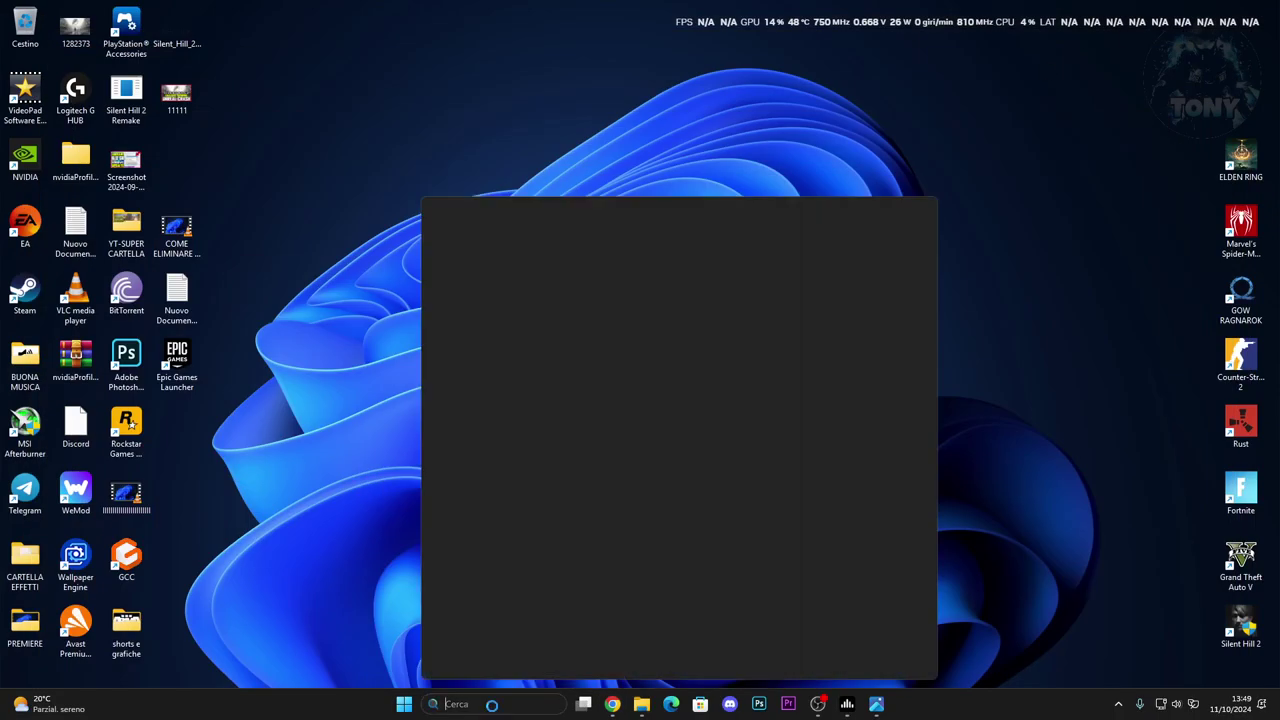
type("esegui")
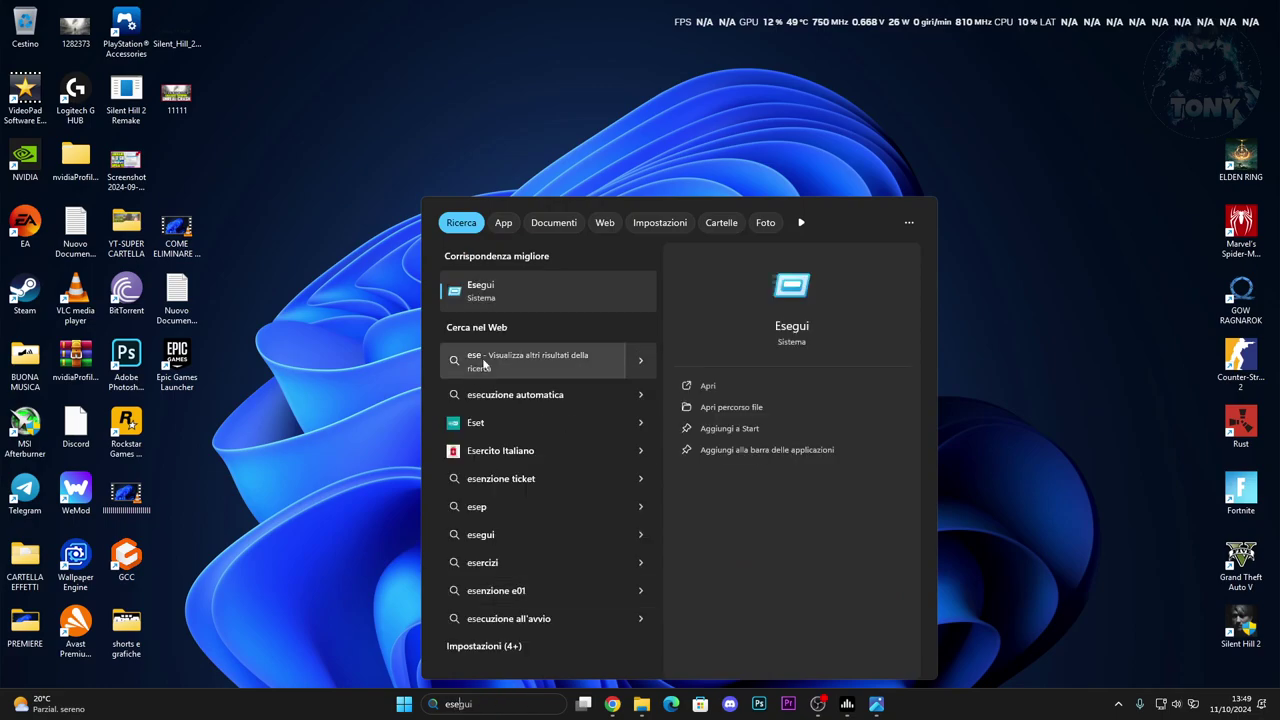
key("Return")
left_click_drag(114, 557, 511, 379)
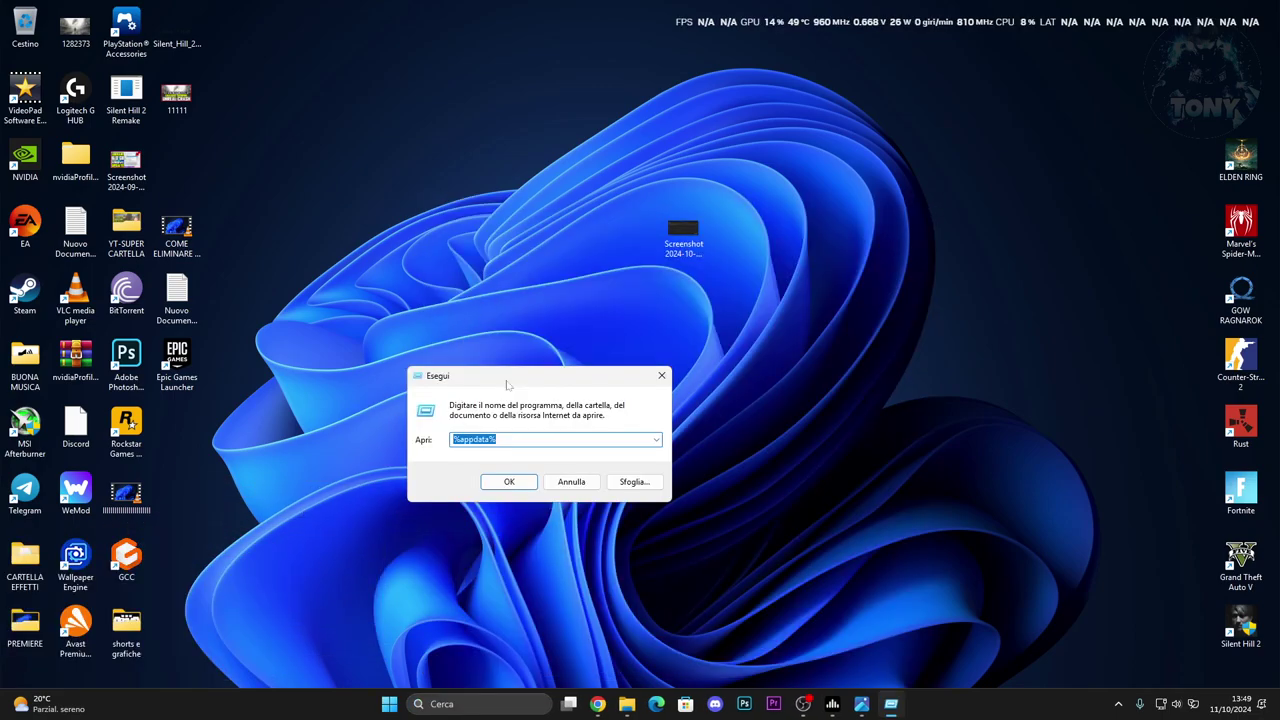
left_click(499, 444)
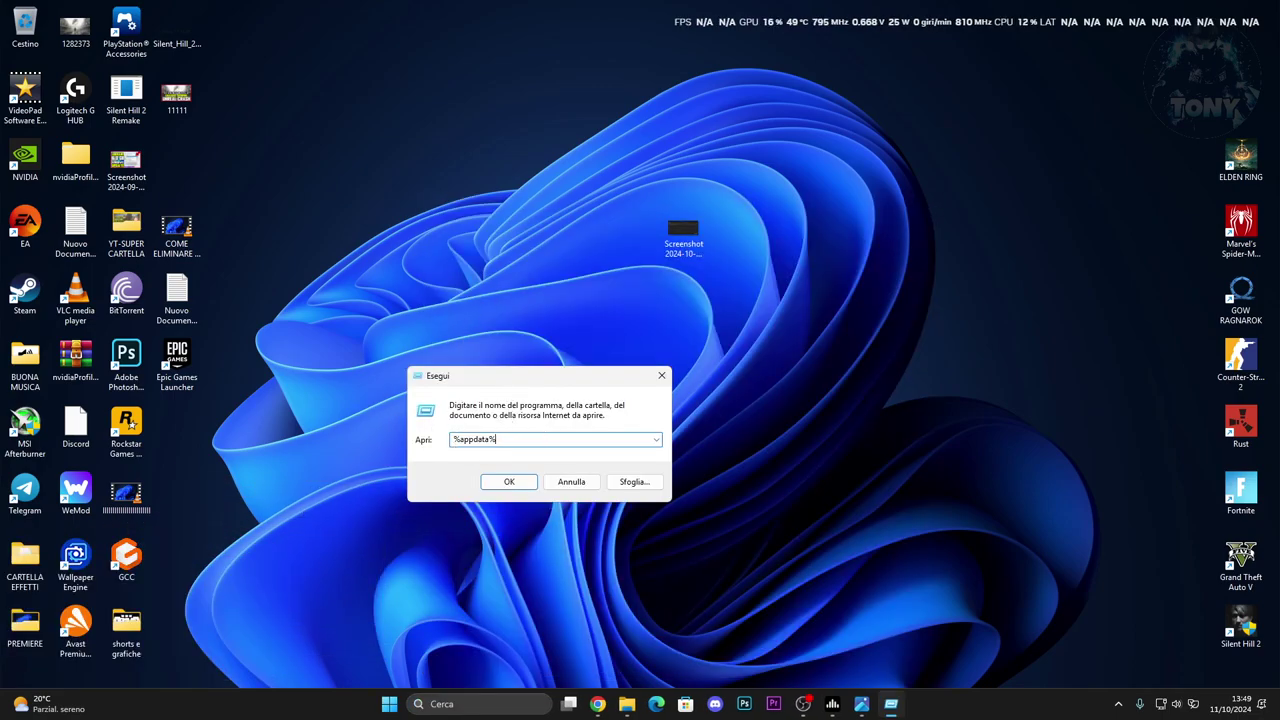
double_click(452, 441)
left_click(507, 481)
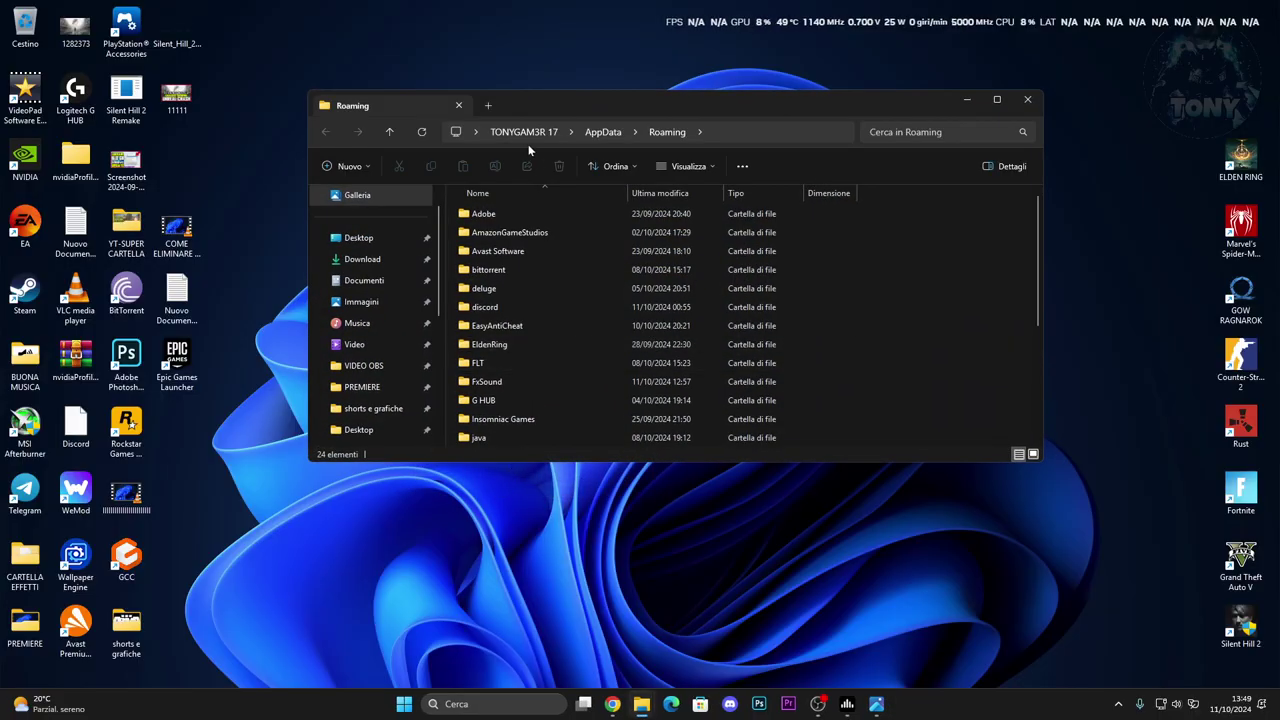
Go up to AppData, enter the Local folder and open the FortniteGame folder inside it.
left_click(603, 132)
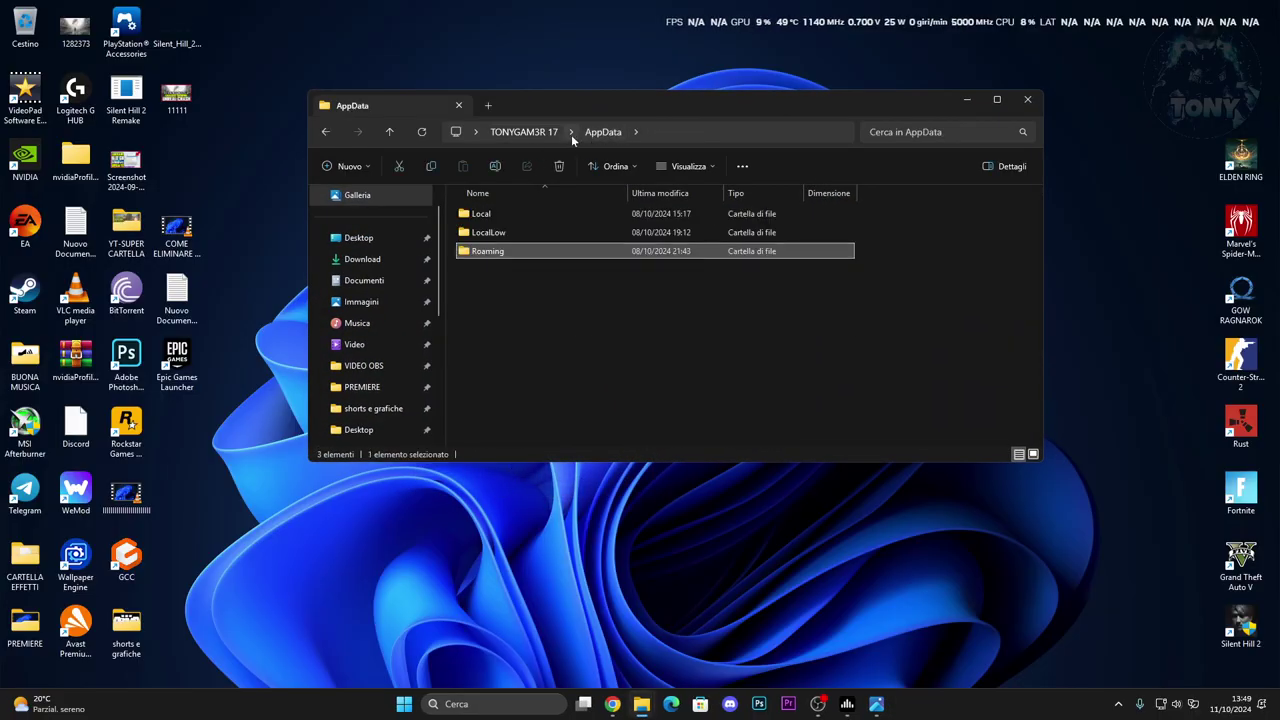
double_click(511, 212)
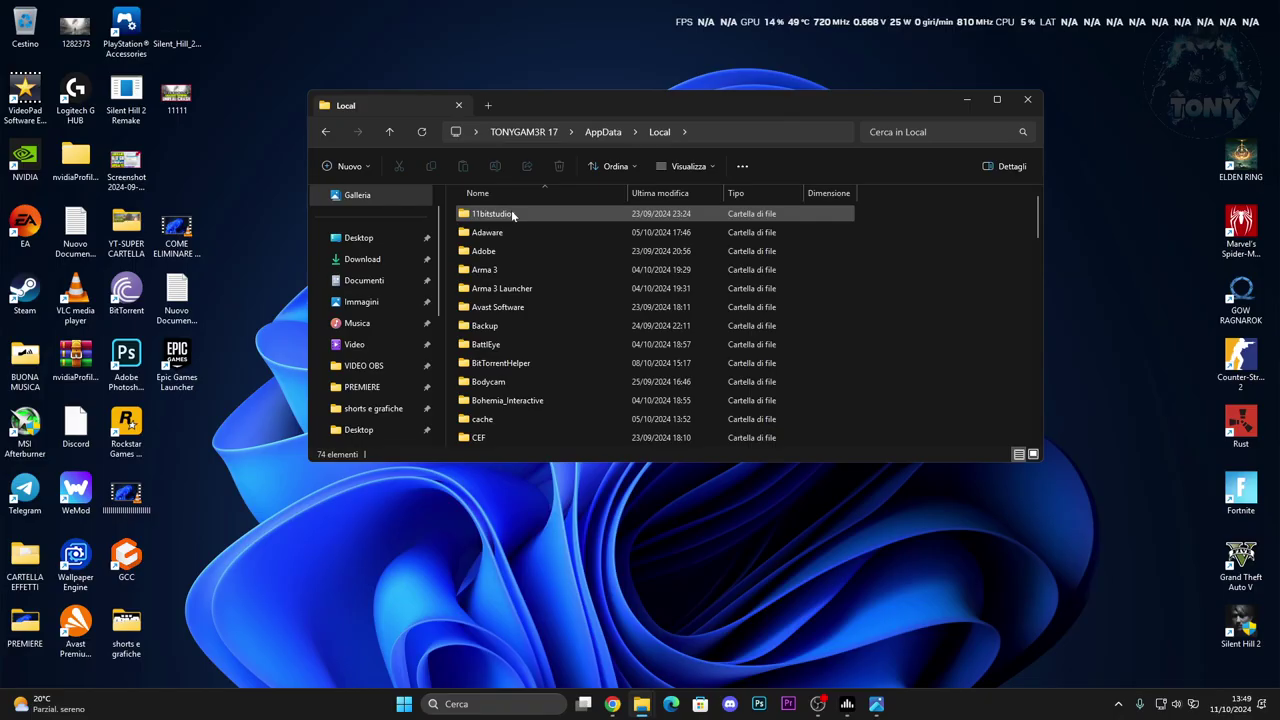
scroll(587, 290, "down", 4)
scroll(587, 290, "down", 8)
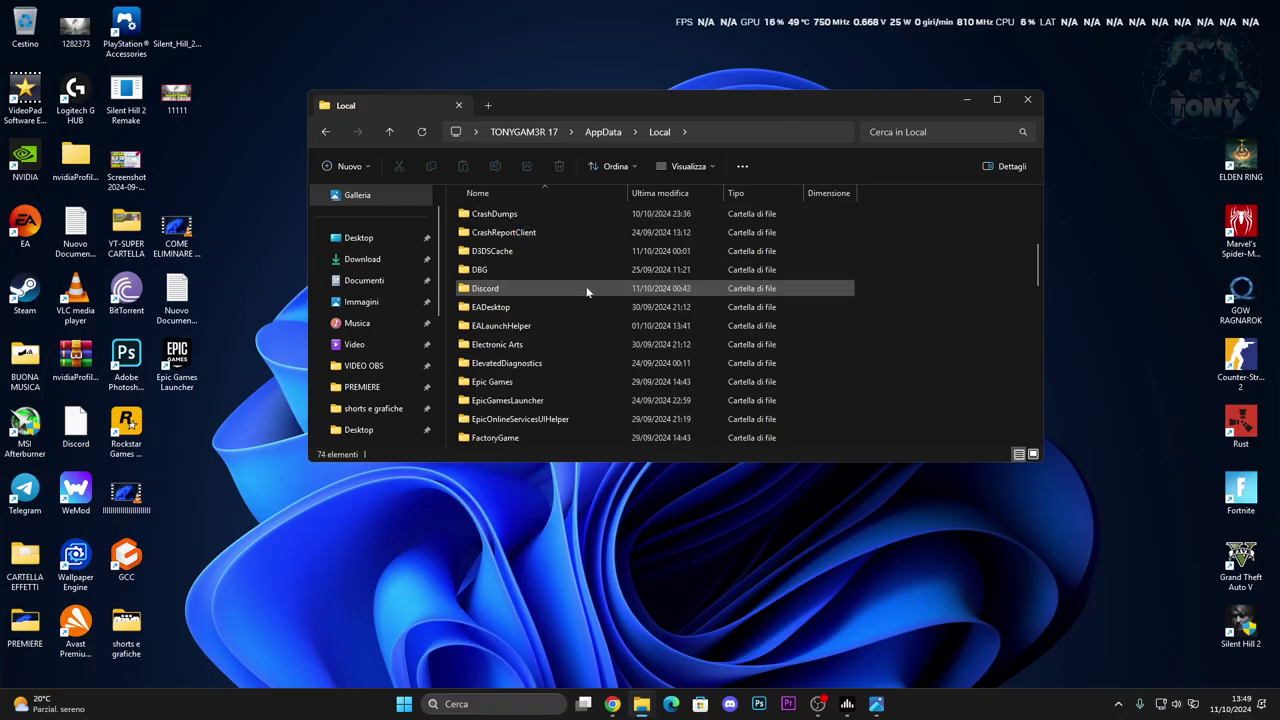
scroll(587, 290, "down", 4)
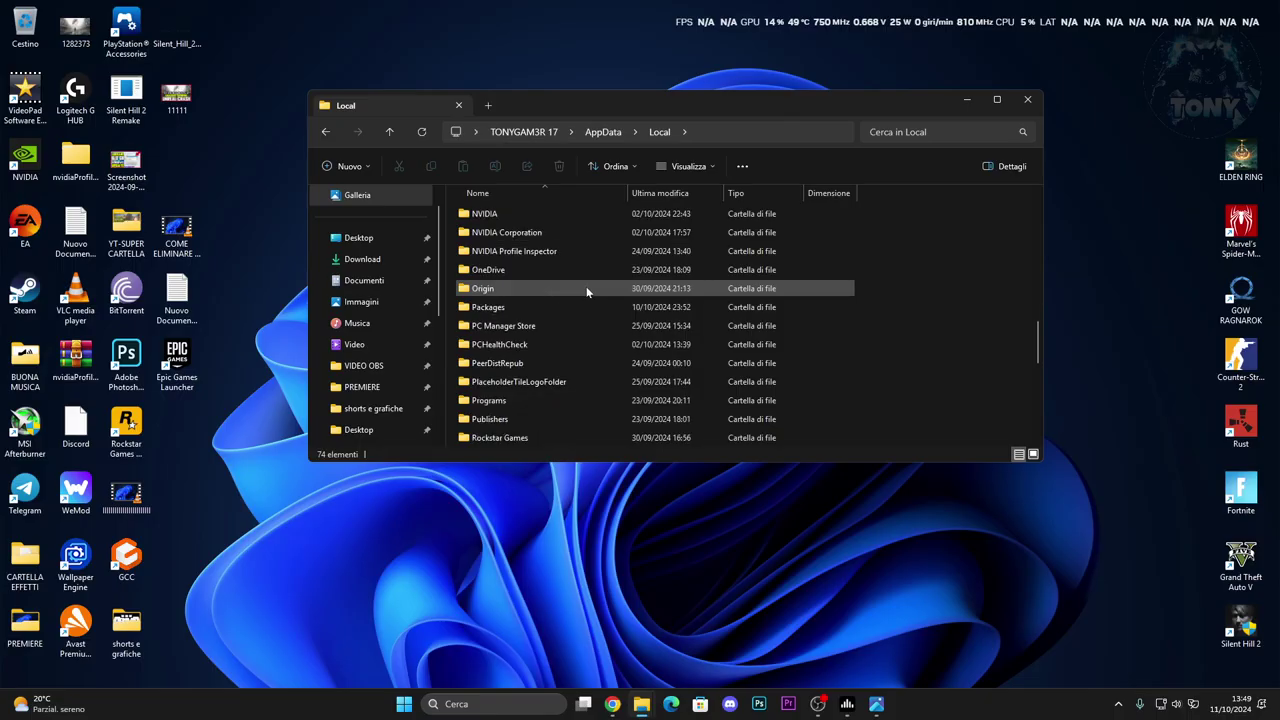
scroll(587, 290, "up", 7)
scroll(587, 291, "down", 1)
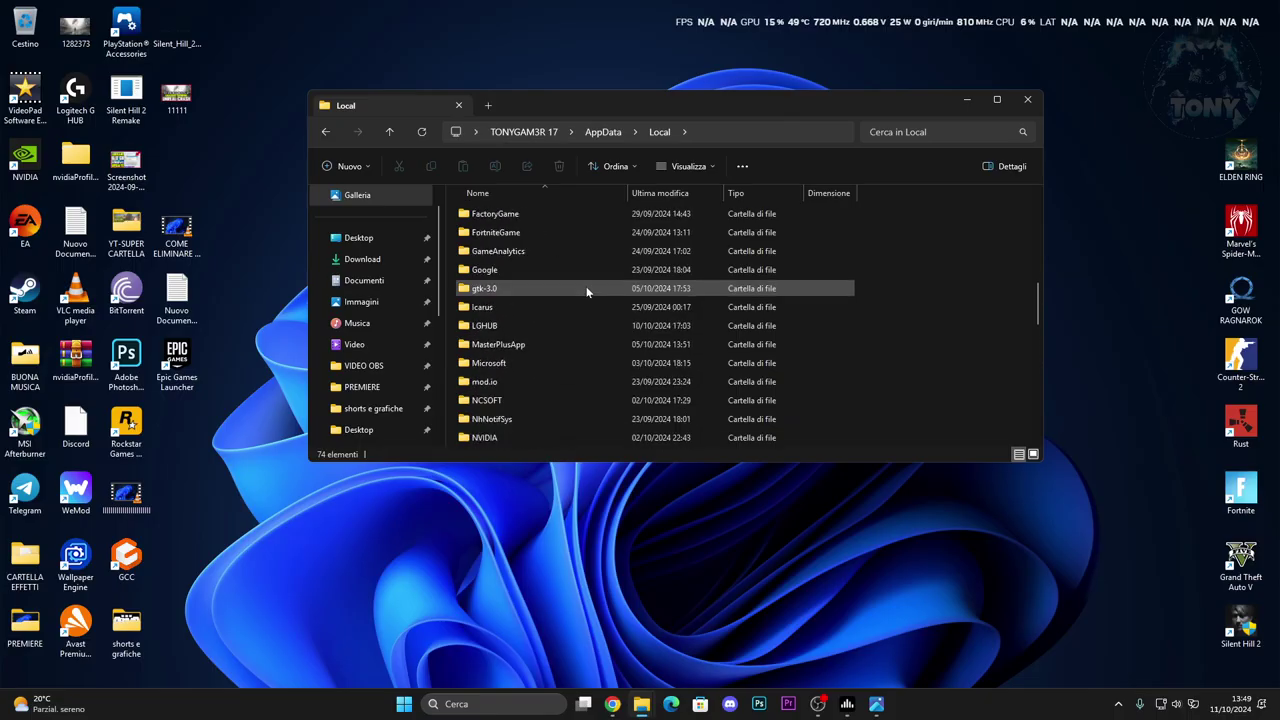
scroll(587, 291, "up", 1)
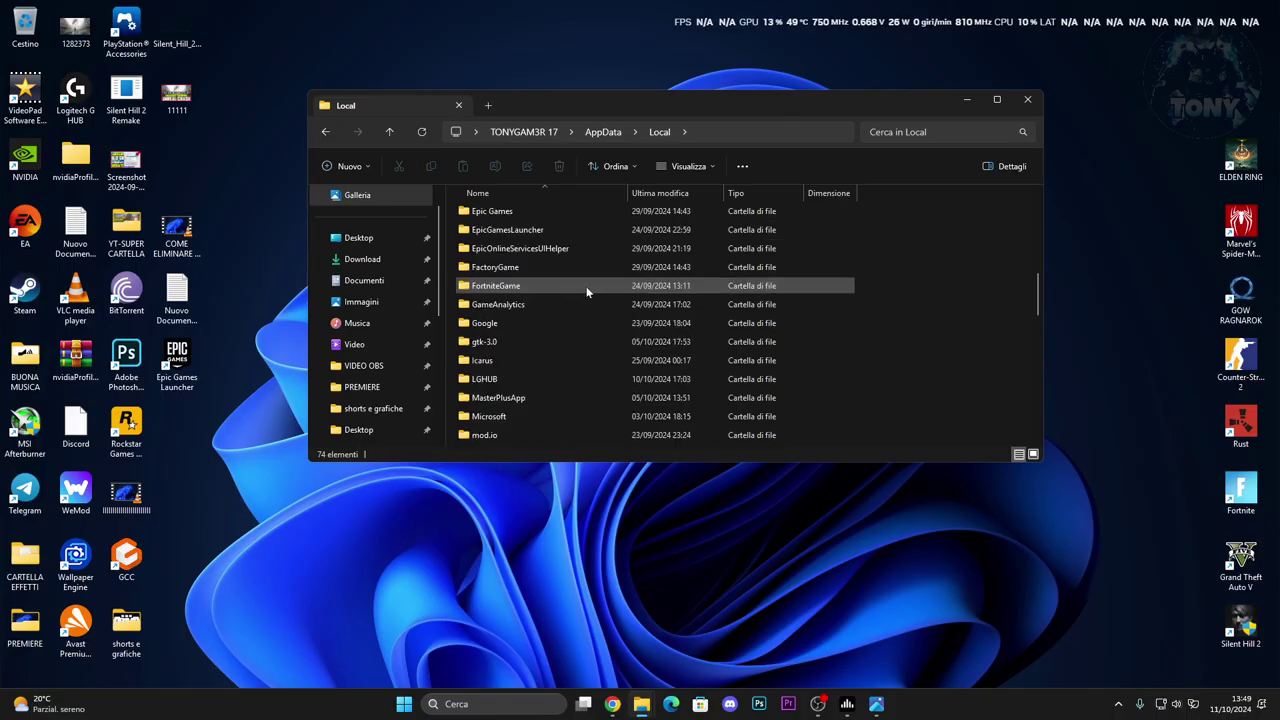
double_click(587, 288)
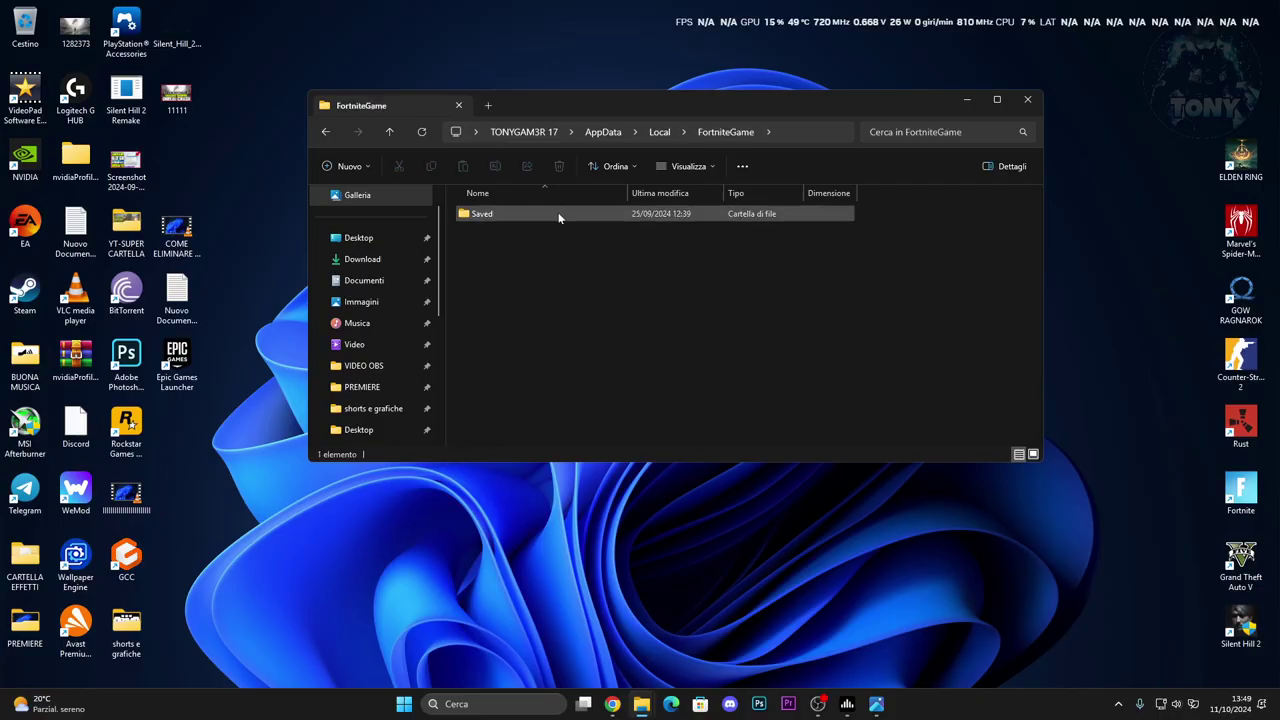
Open Saved, its Crashes folder and the first UECC-Windows crash report folder.
double_click(560, 214)
double_click(563, 251)
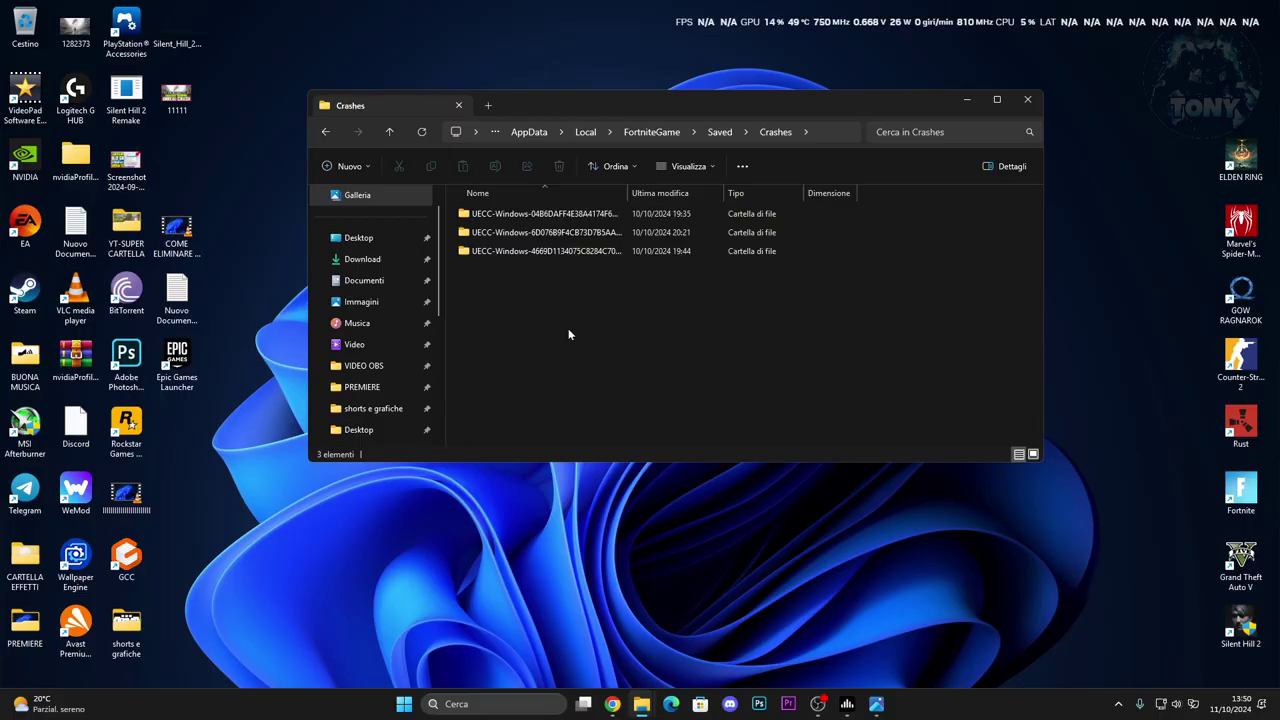
double_click(545, 213)
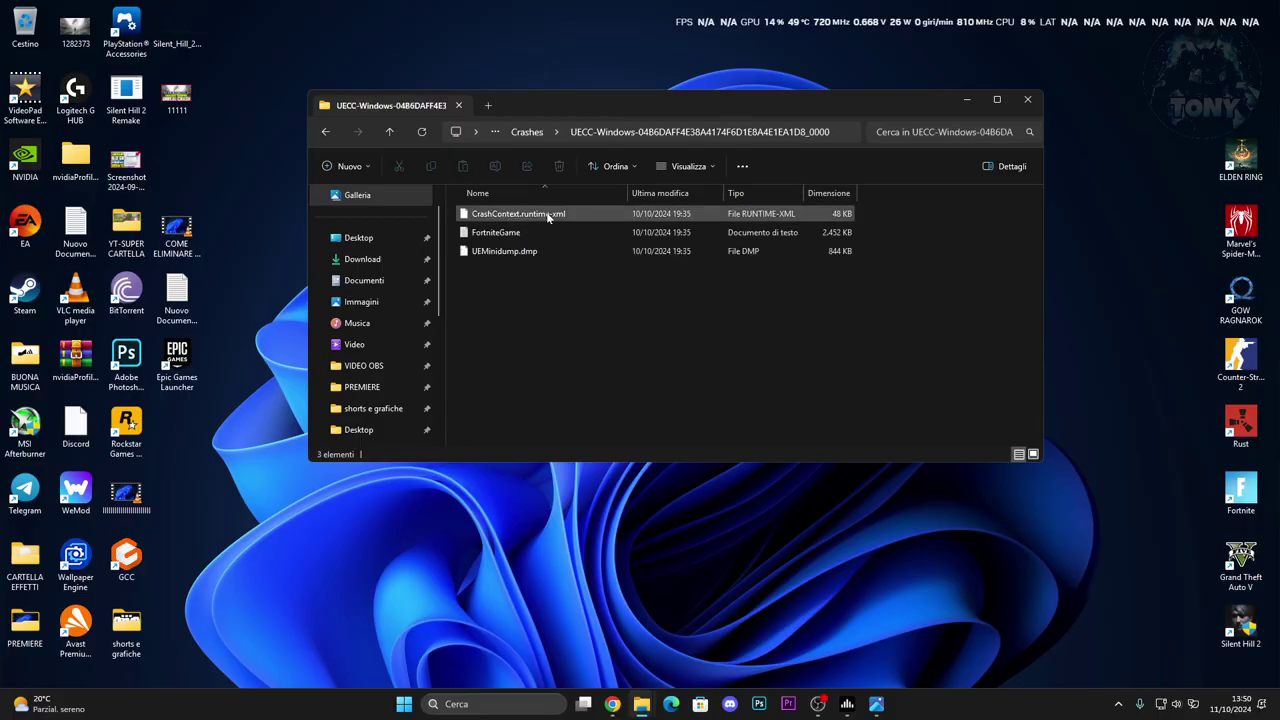
Open the FortniteGame log in the crash report folder, read through its entries and close it.
double_click(515, 234)
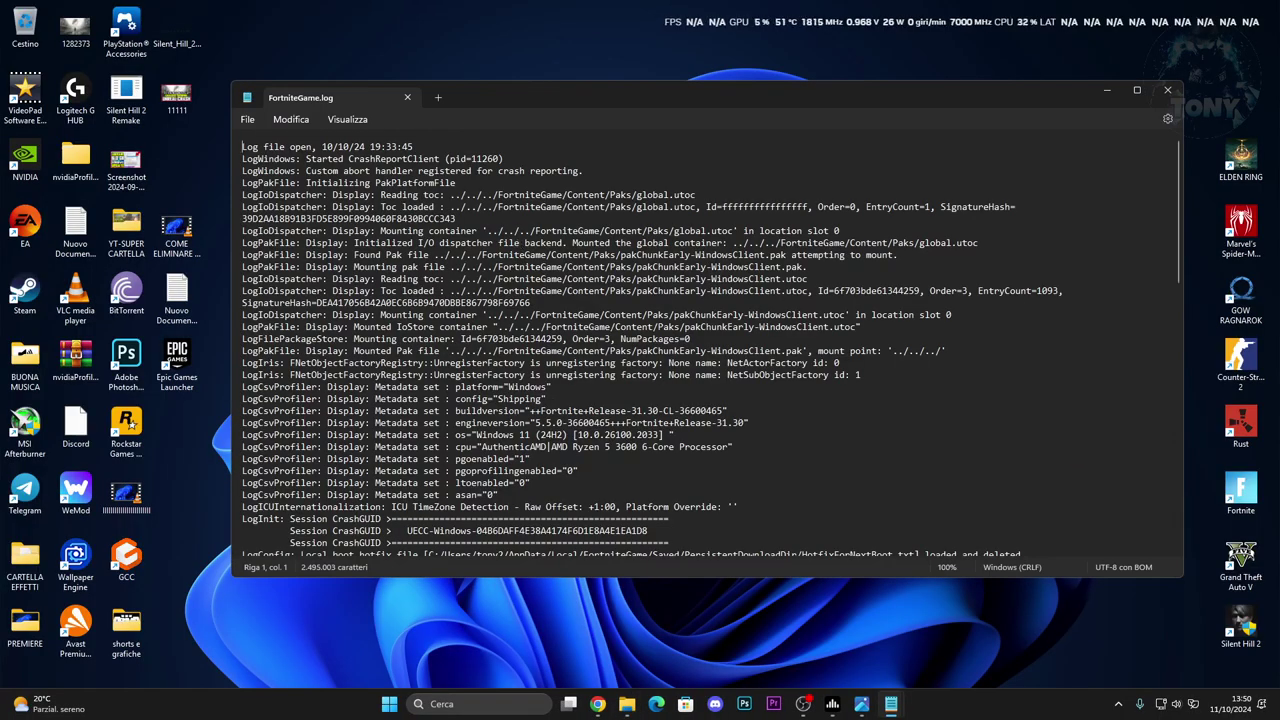
scroll(628, 323, "down", 1)
scroll(628, 323, "down", 2)
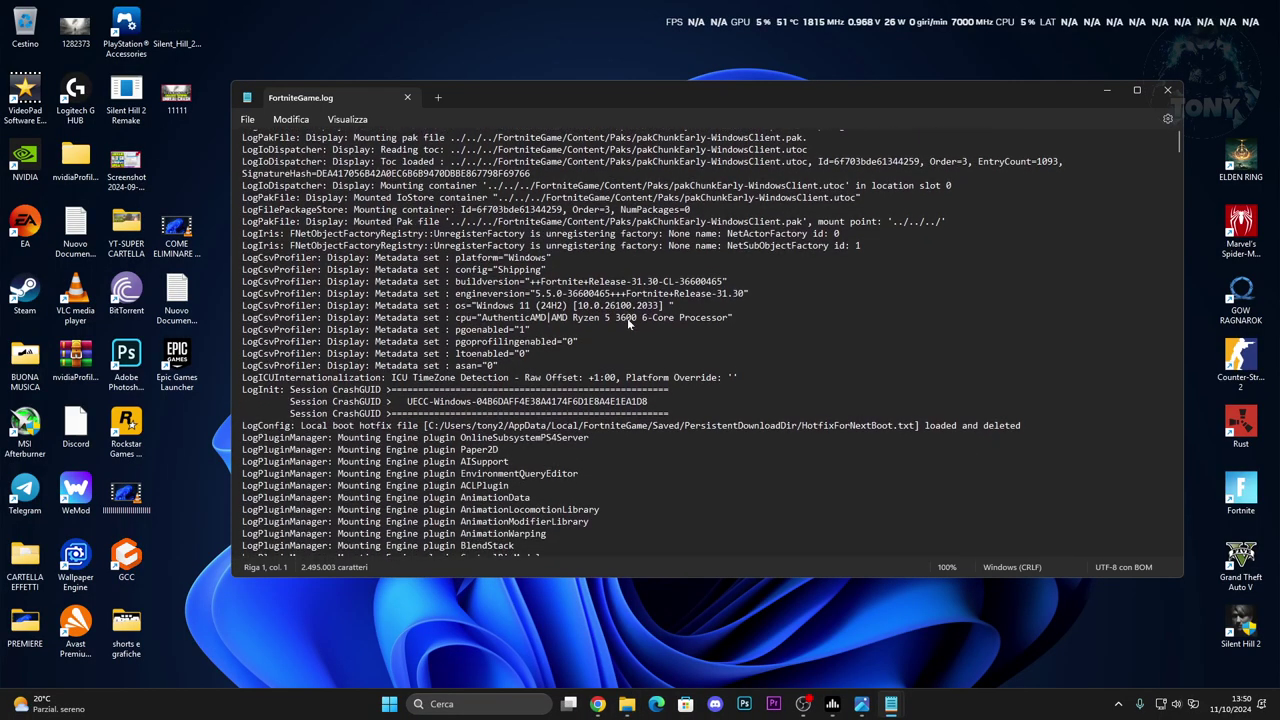
scroll(627, 318, "down", 12)
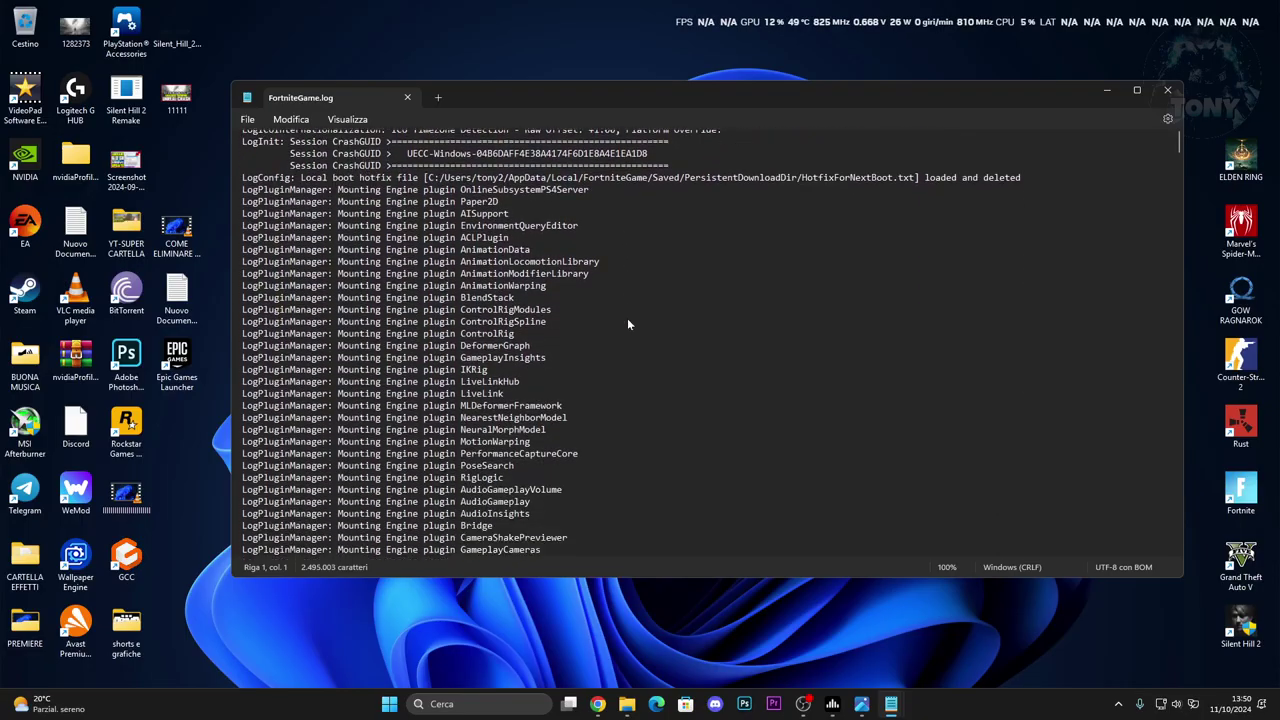
scroll(627, 318, "down", 10)
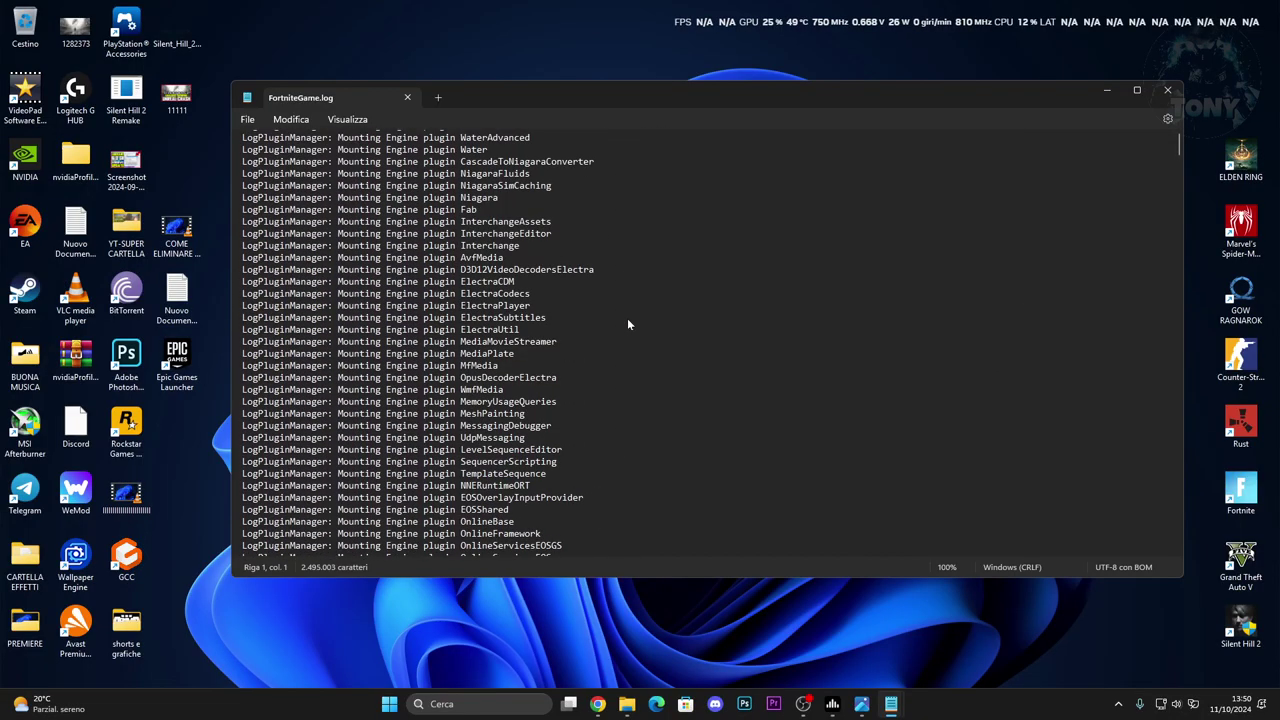
scroll(627, 318, "down", 2)
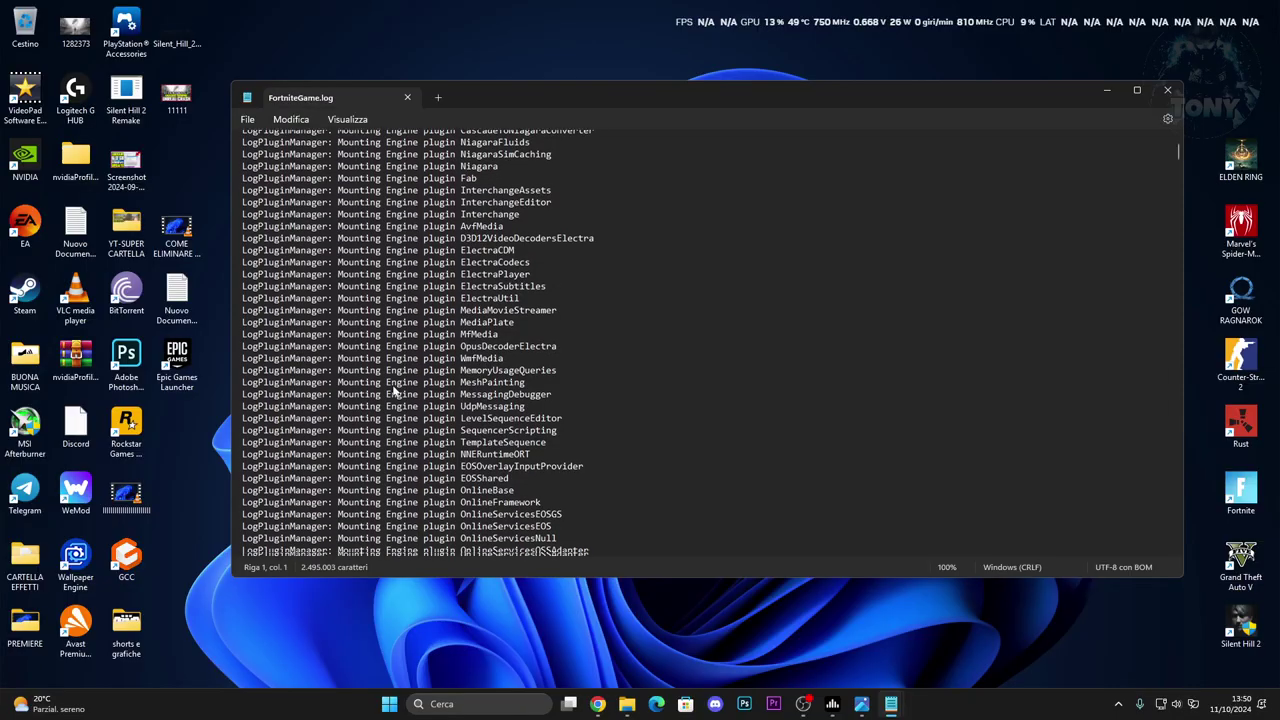
scroll(386, 347, "down", 1)
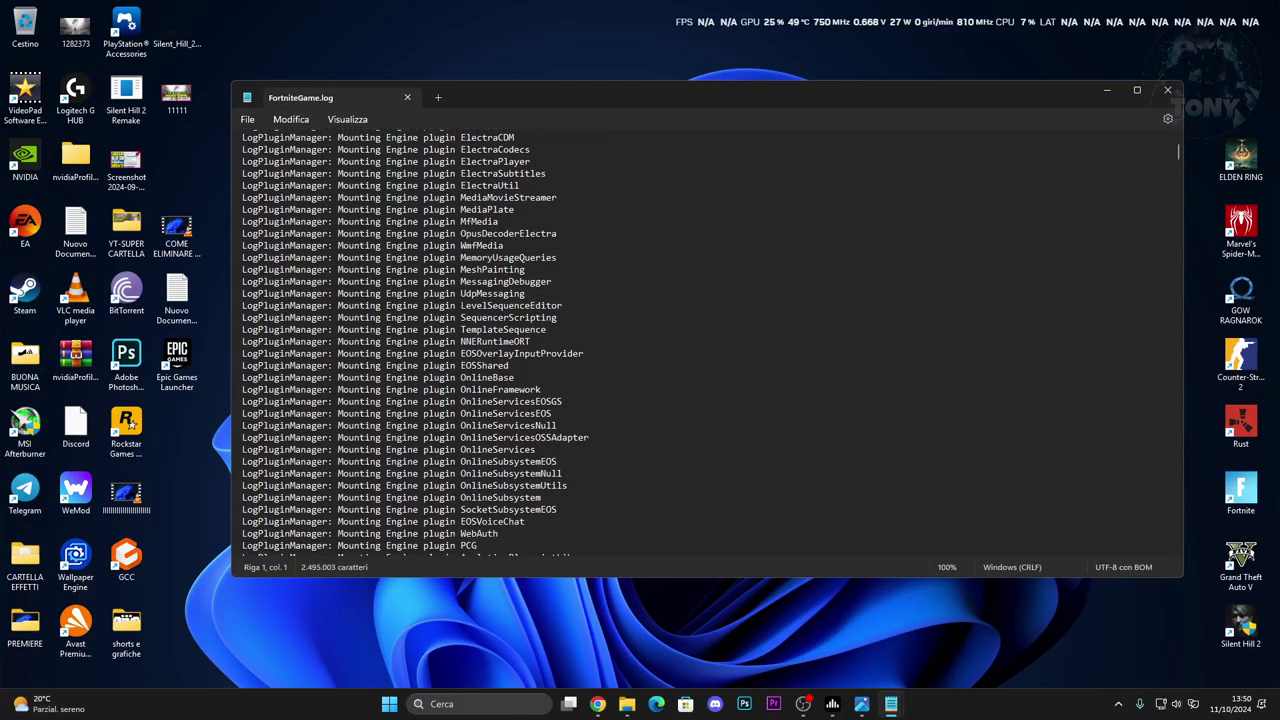
scroll(400, 380, "down", 15)
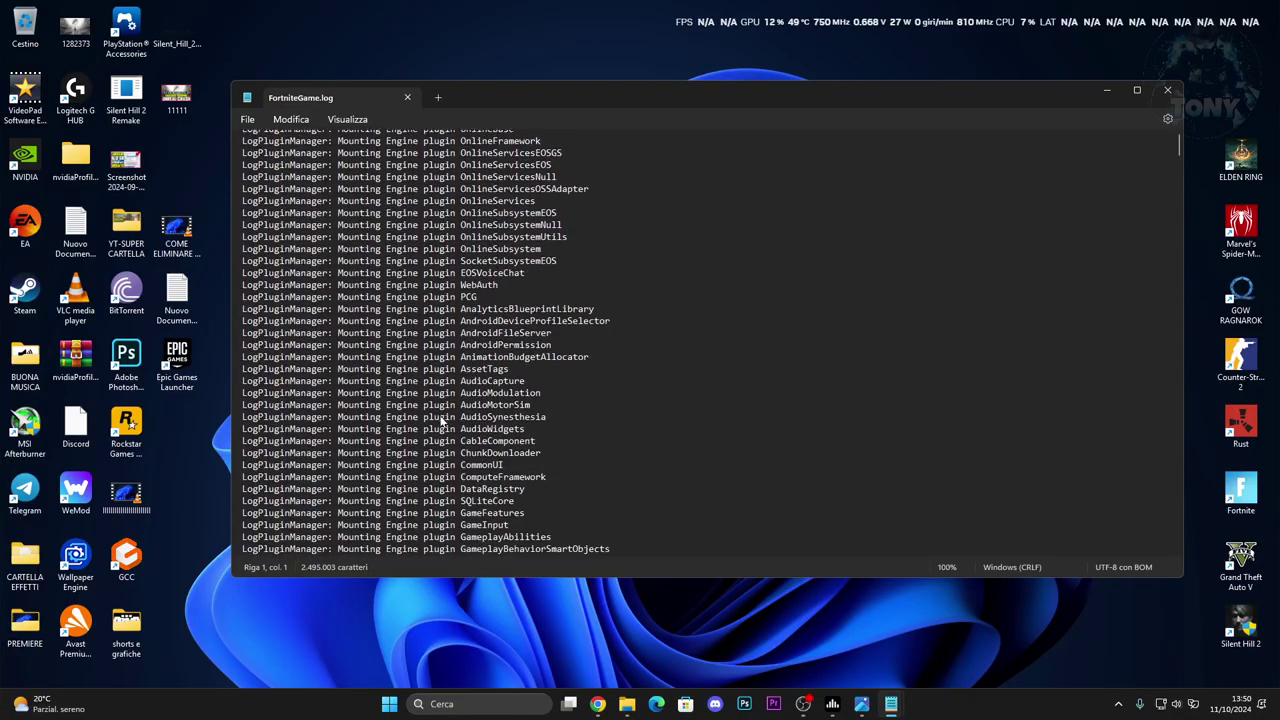
scroll(441, 421, "down", 20)
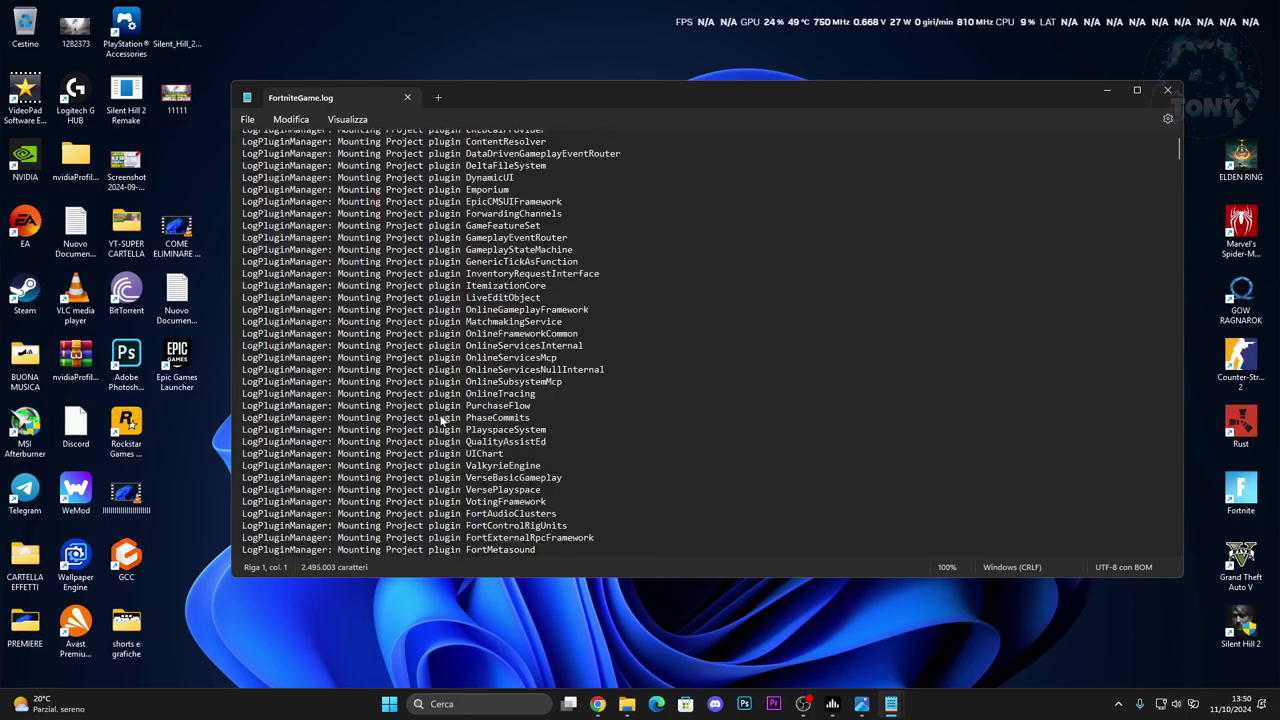
scroll(441, 421, "down", 10)
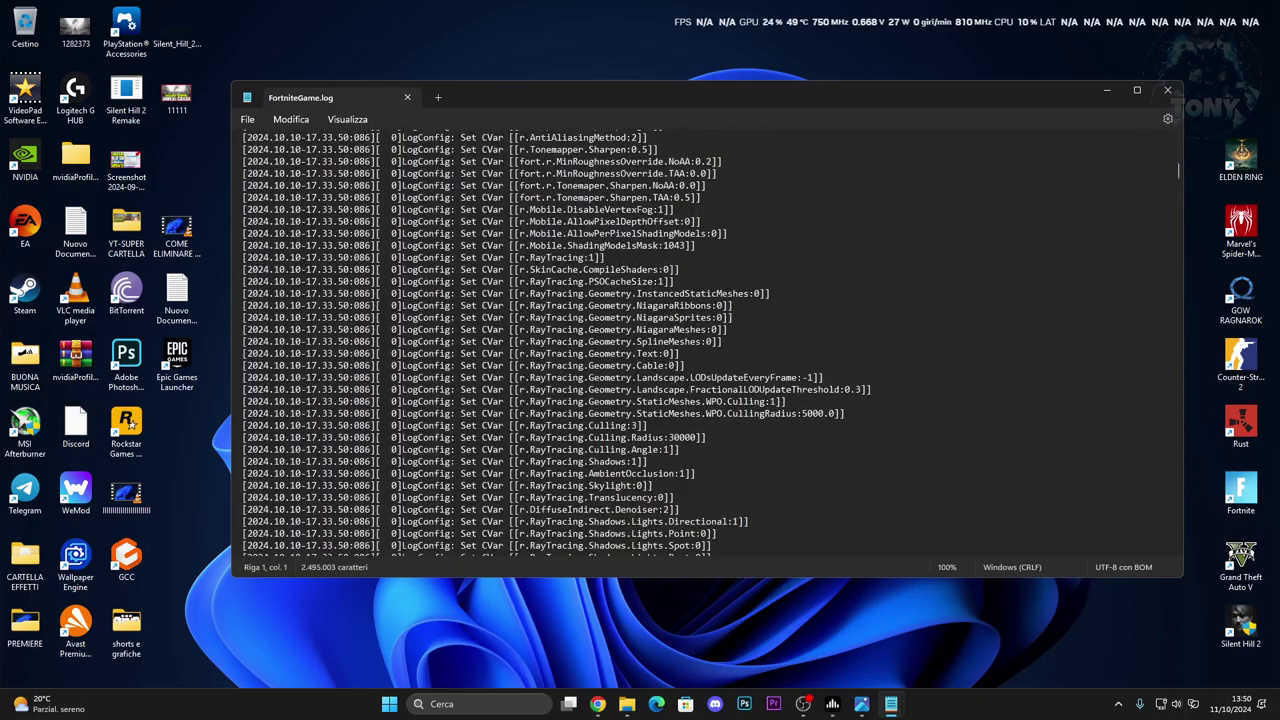
key("alt+F4")
Delete all UECC-Windows folders in Crashes, permanently empty the Recycle Bin and close the folder window.
left_click_drag(555, 285, 519, 212)
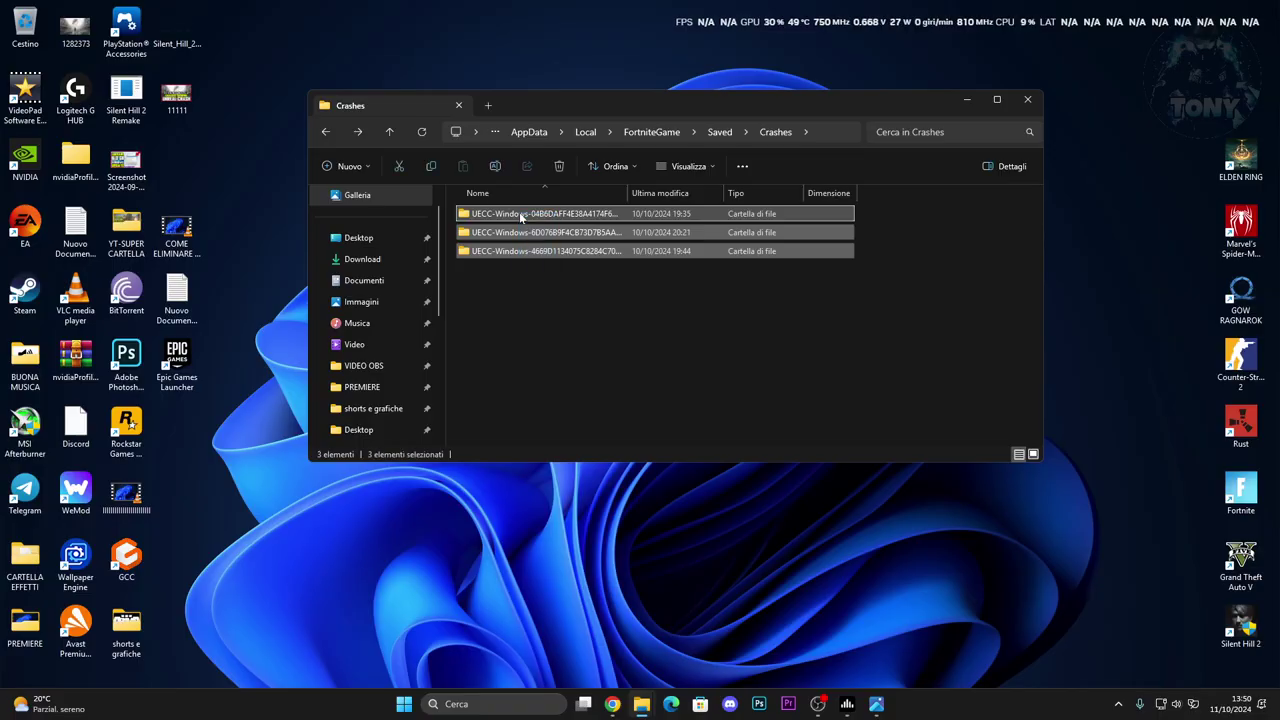
key("Delete")
right_click(15, 33)
left_click(57, 100)
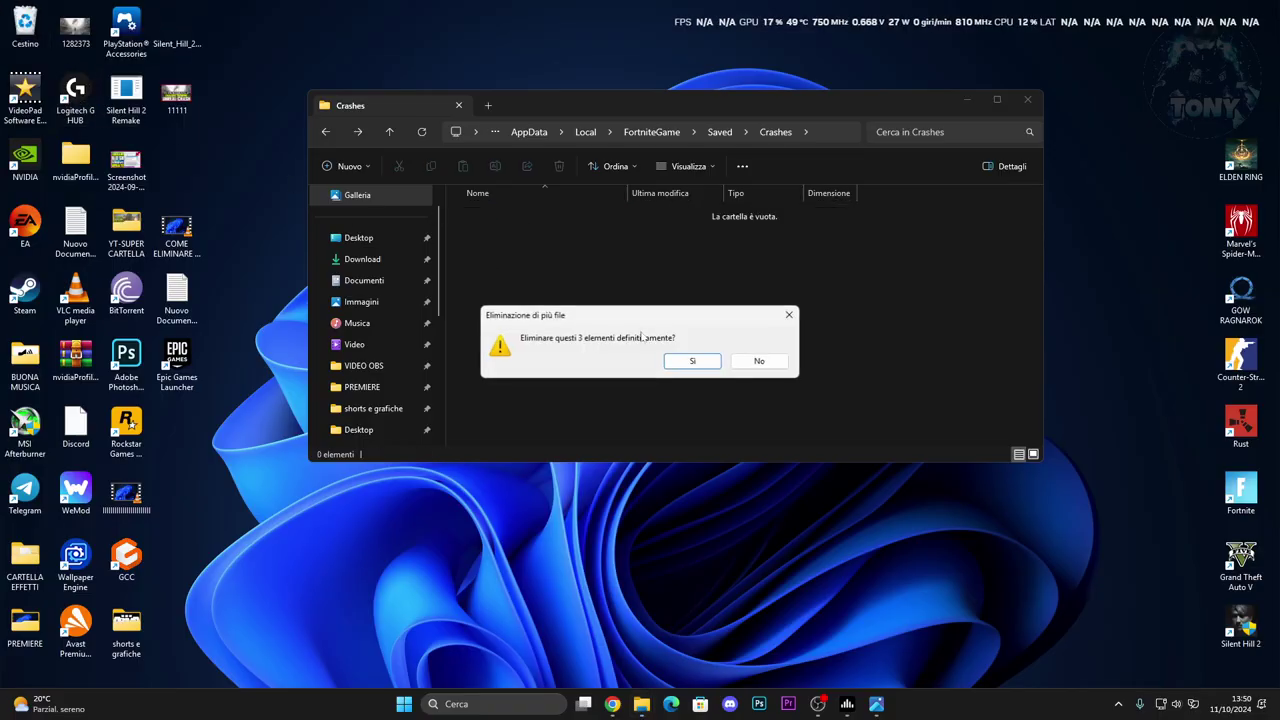
left_click(697, 362)
left_click(1026, 101)
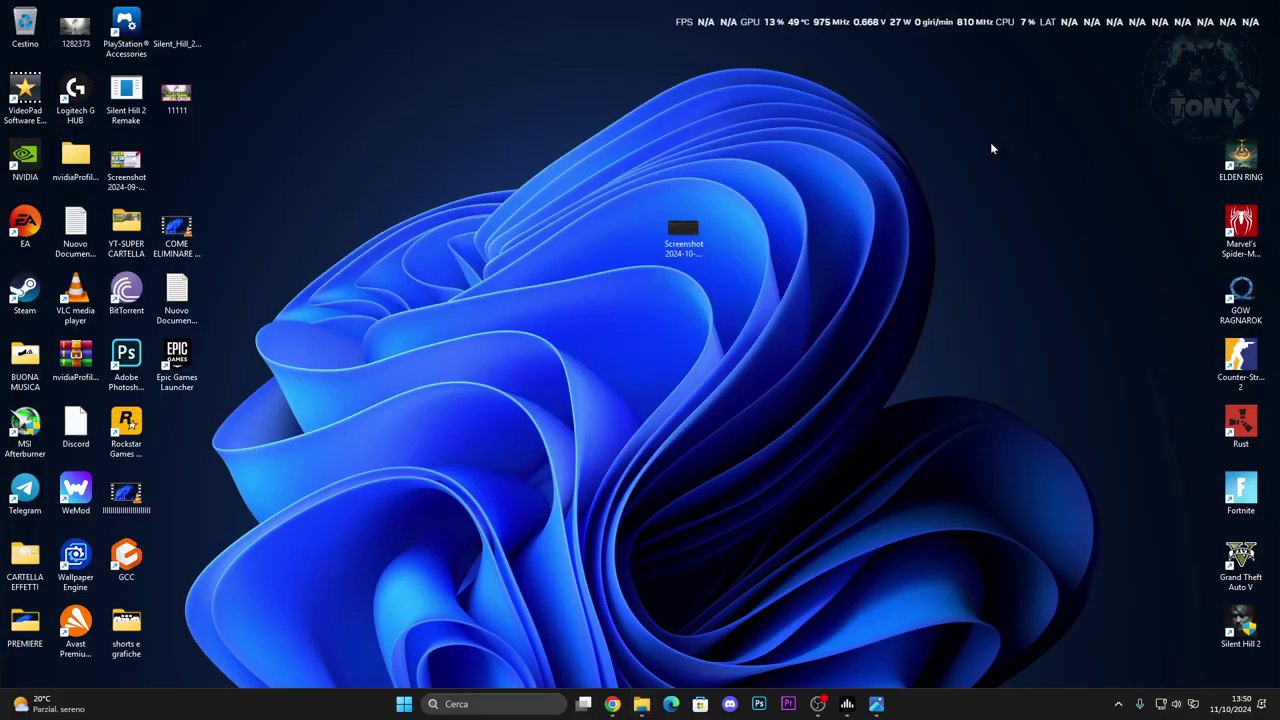
Find Epic Games Launcher through Windows search, start it and open its game library.
left_click(470, 704)
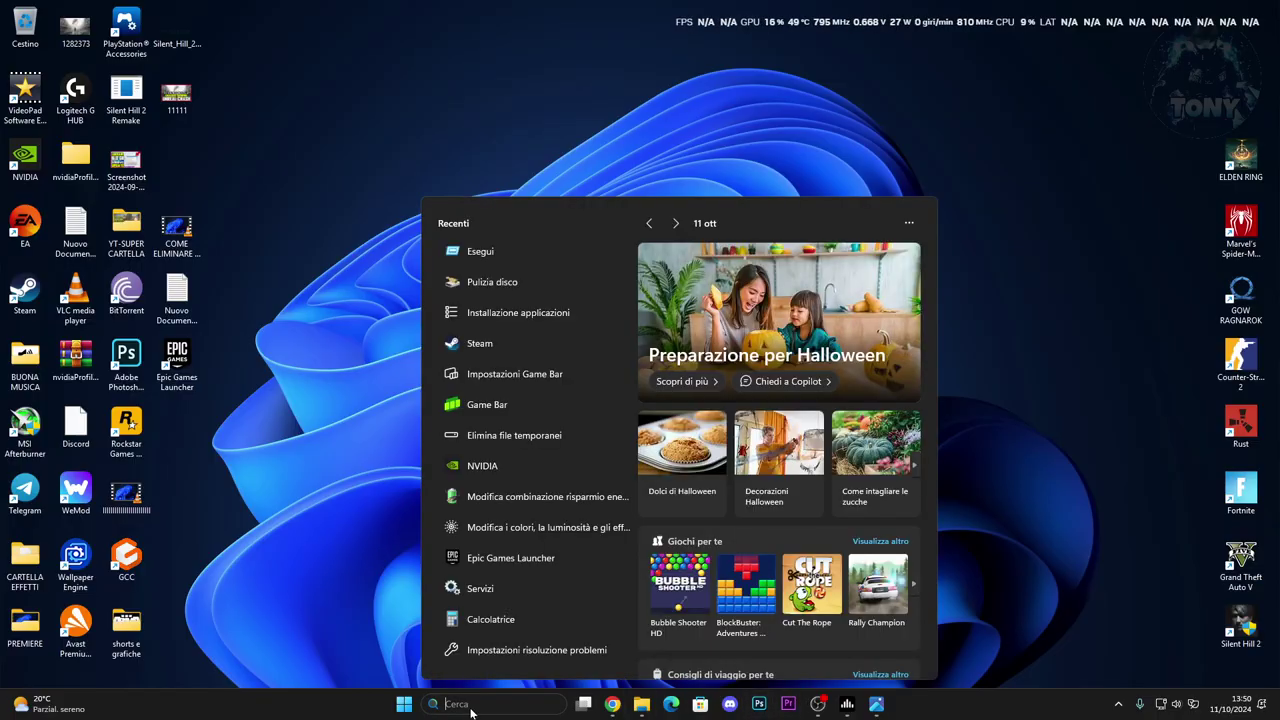
type("epic Games Launcher")
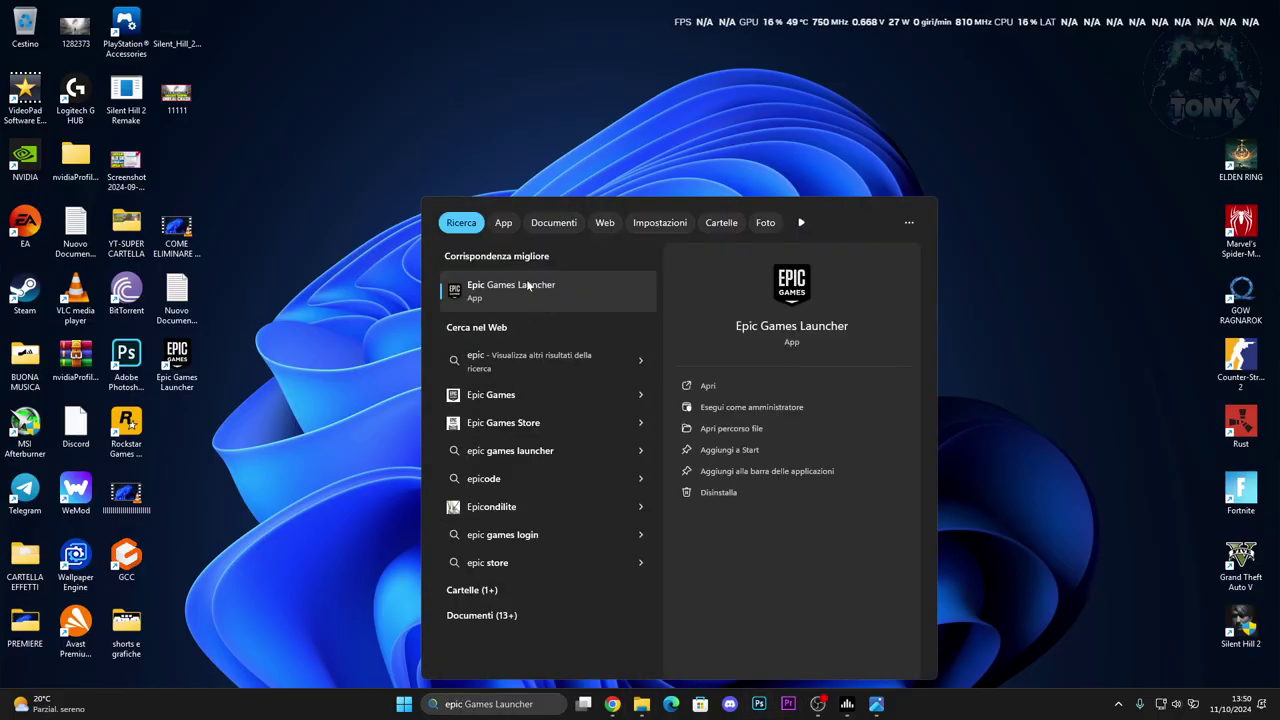
left_click(528, 287)
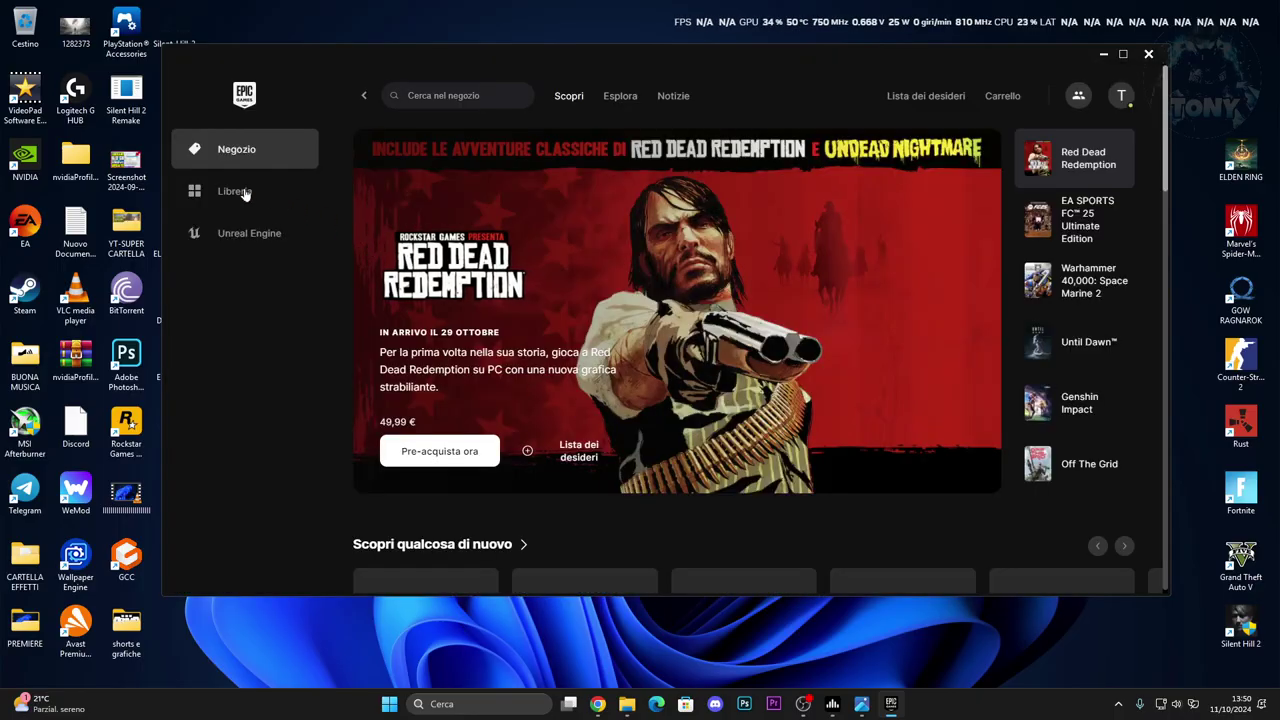
left_click(244, 195)
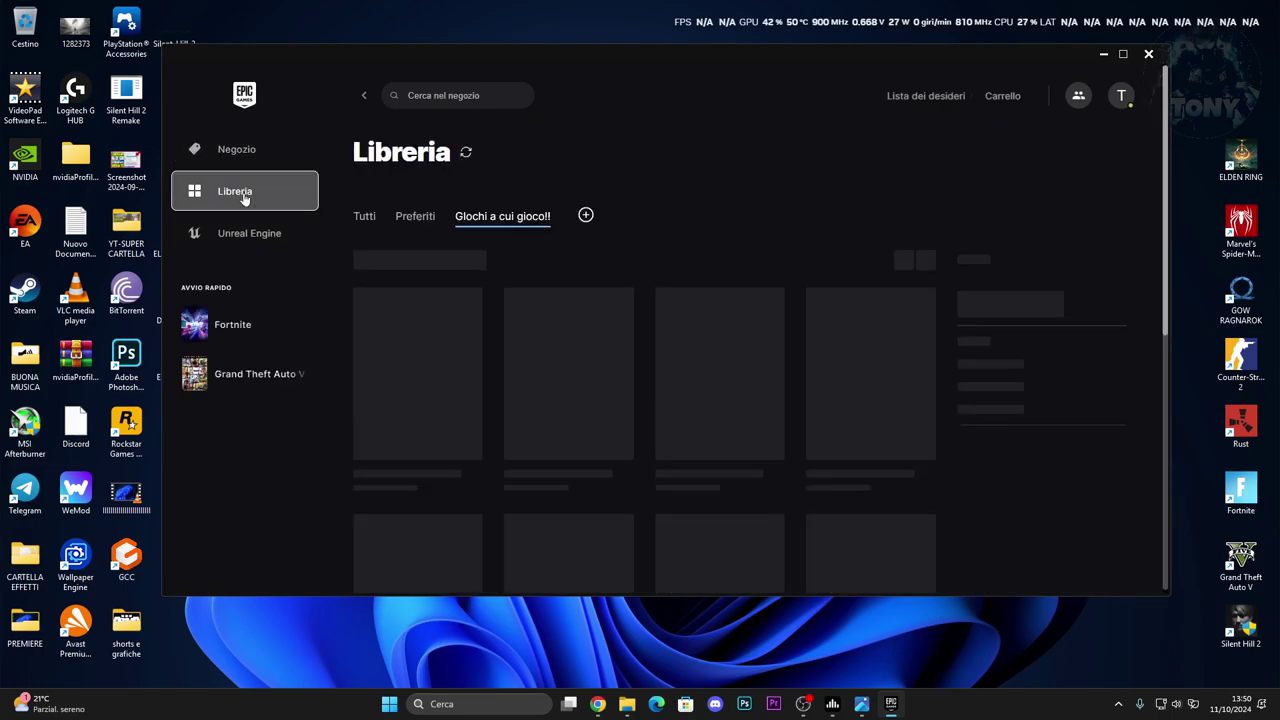
Open Fortnite's management settings, examine the launch options argument and close the settings.
left_click(622, 473)
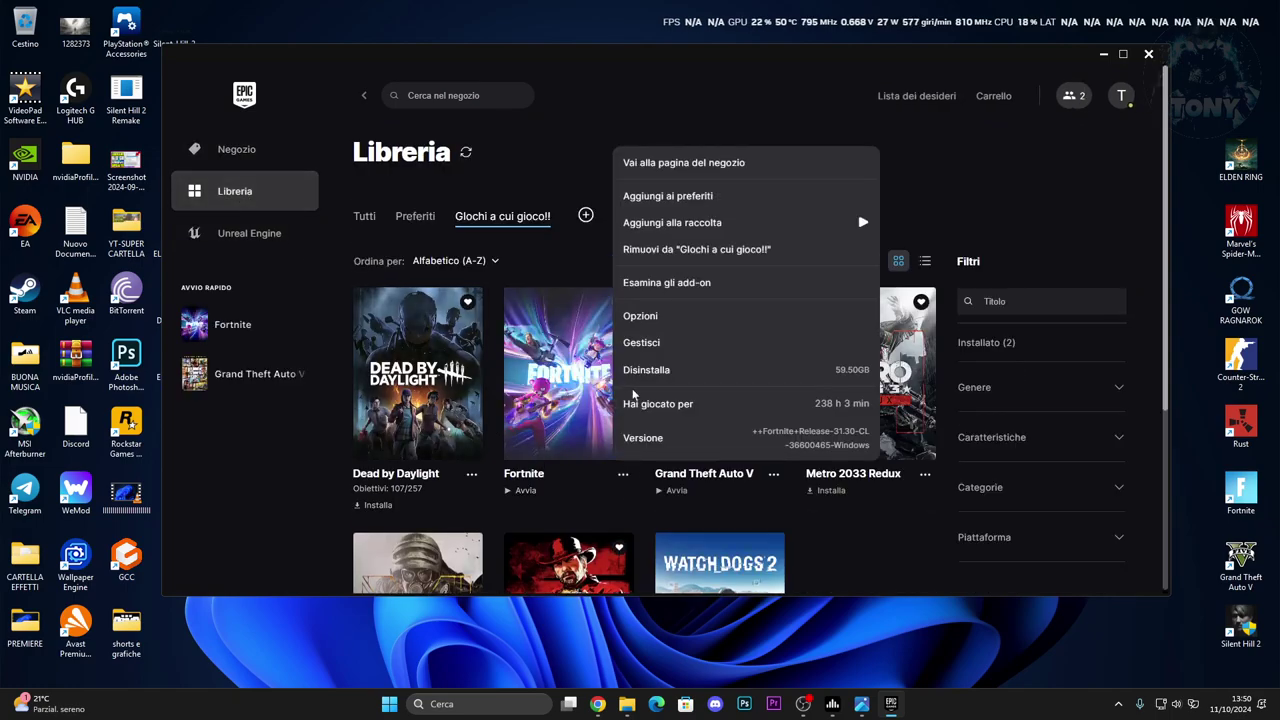
left_click(643, 344)
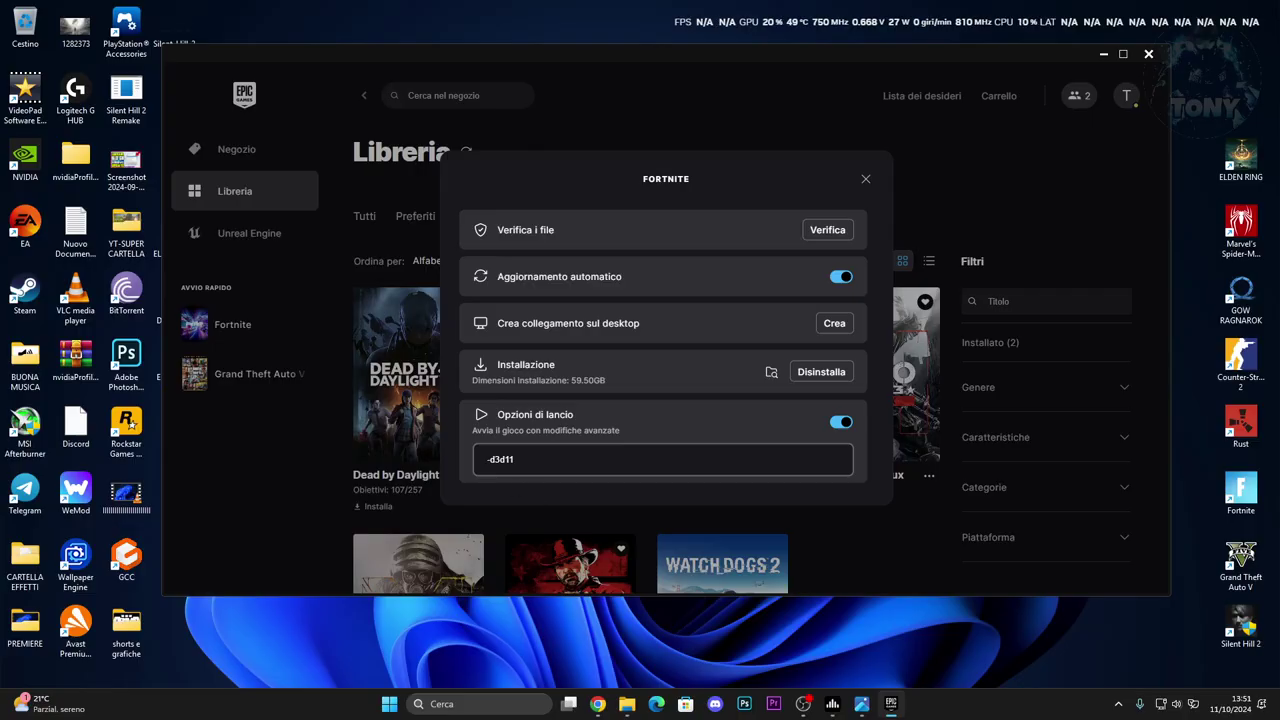
left_click_drag(516, 460, 467, 469)
left_click(460, 464)
left_click(866, 179)
Apply Fortnite's installation options with only the core game and "Pre-scarica le risorse trasmesse" selected.
left_click(622, 473)
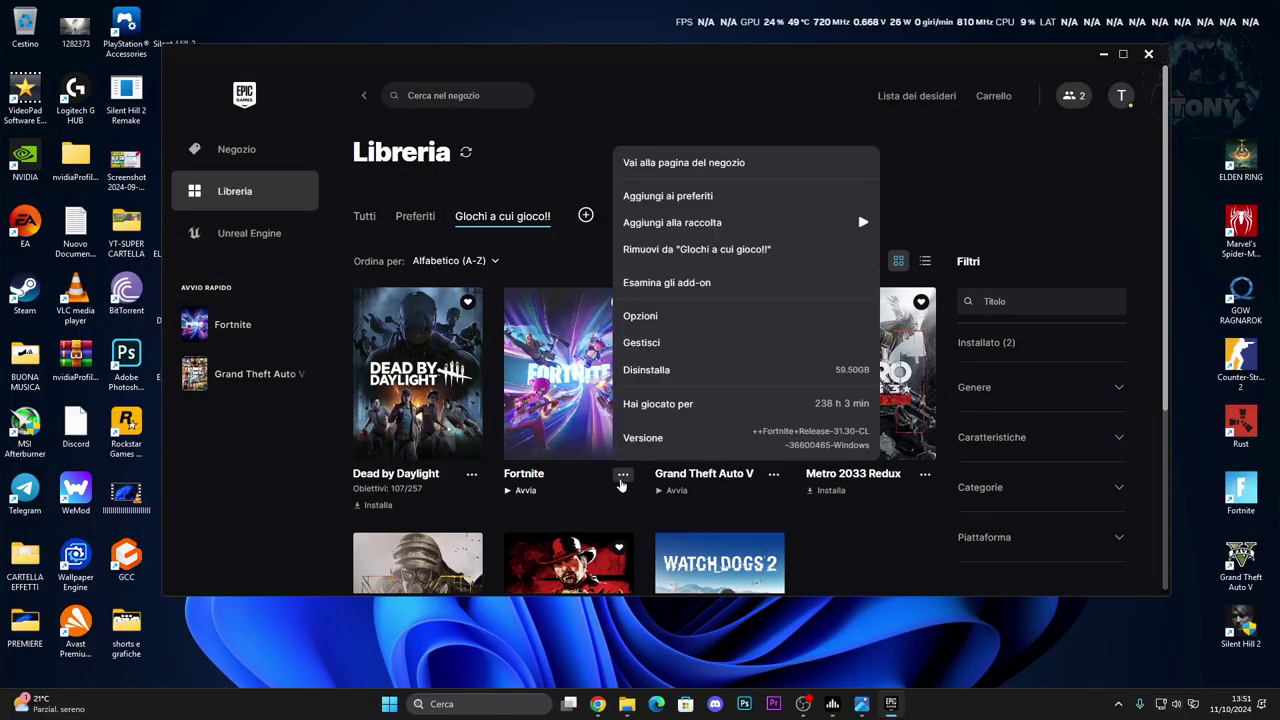
left_click(652, 315)
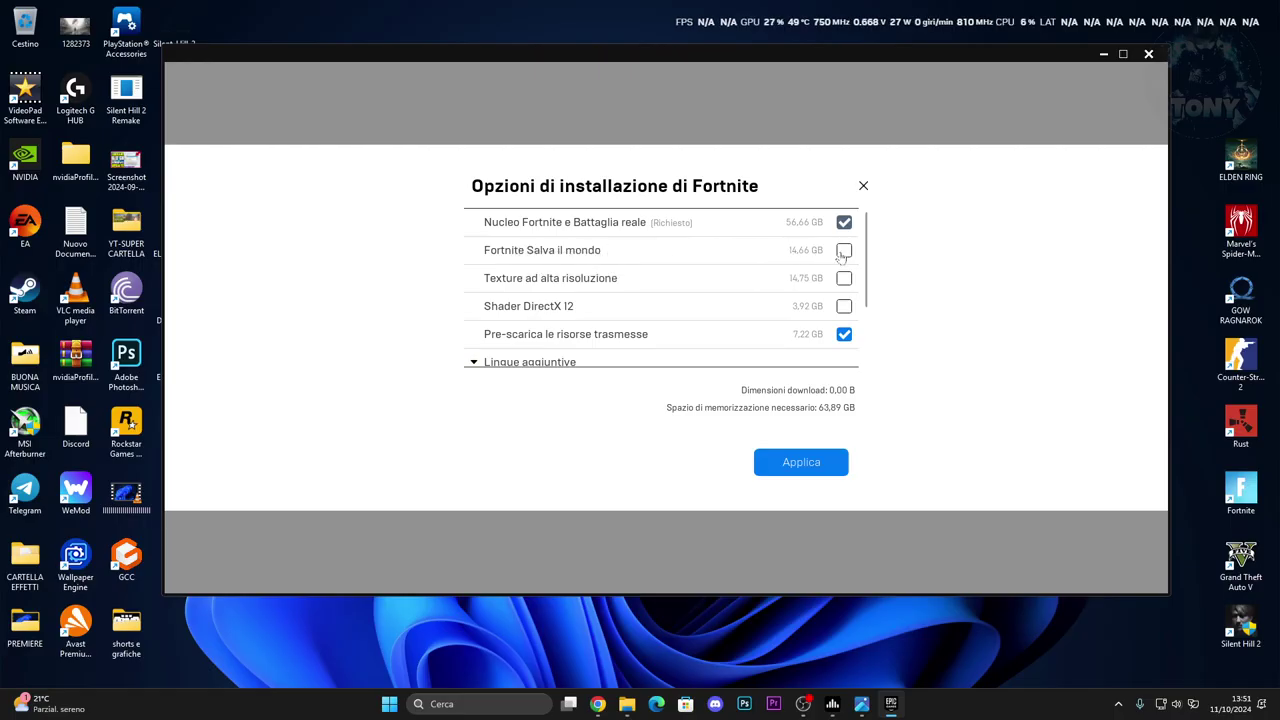
left_click(786, 460)
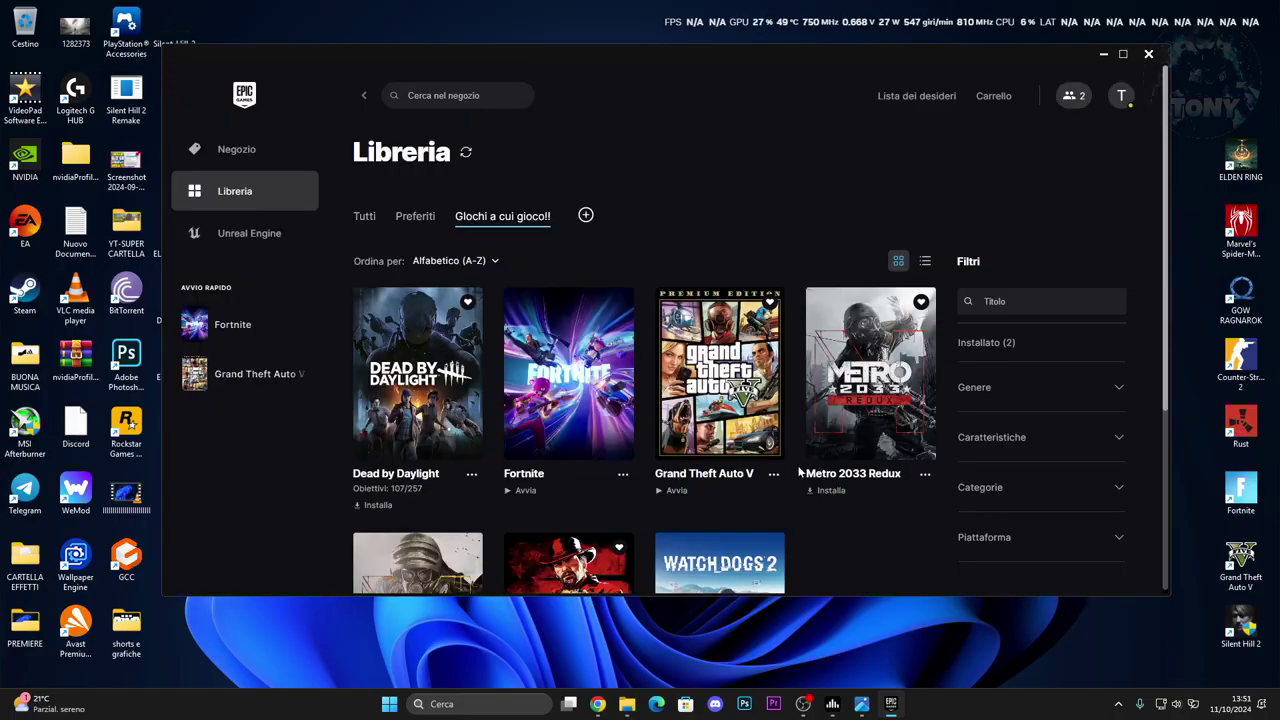
Start verifying Fortnite's game files from its management settings.
left_click(622, 476)
left_click(620, 343)
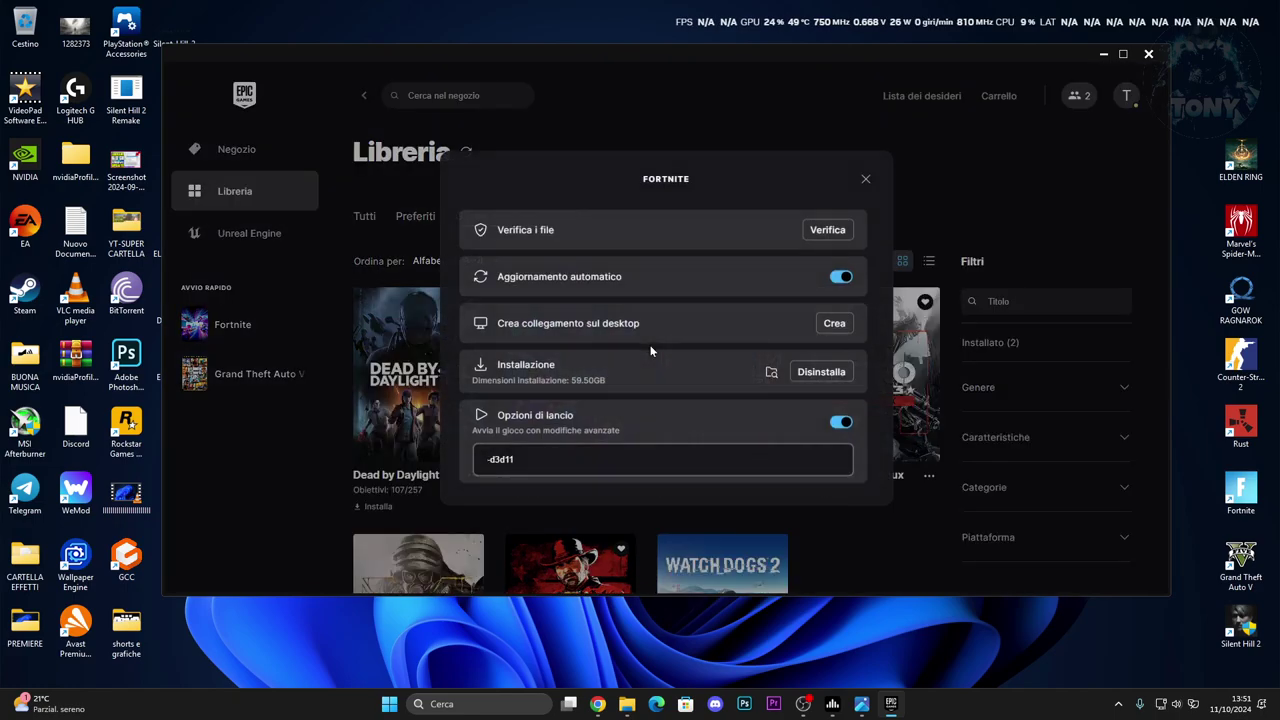
left_click(828, 232)
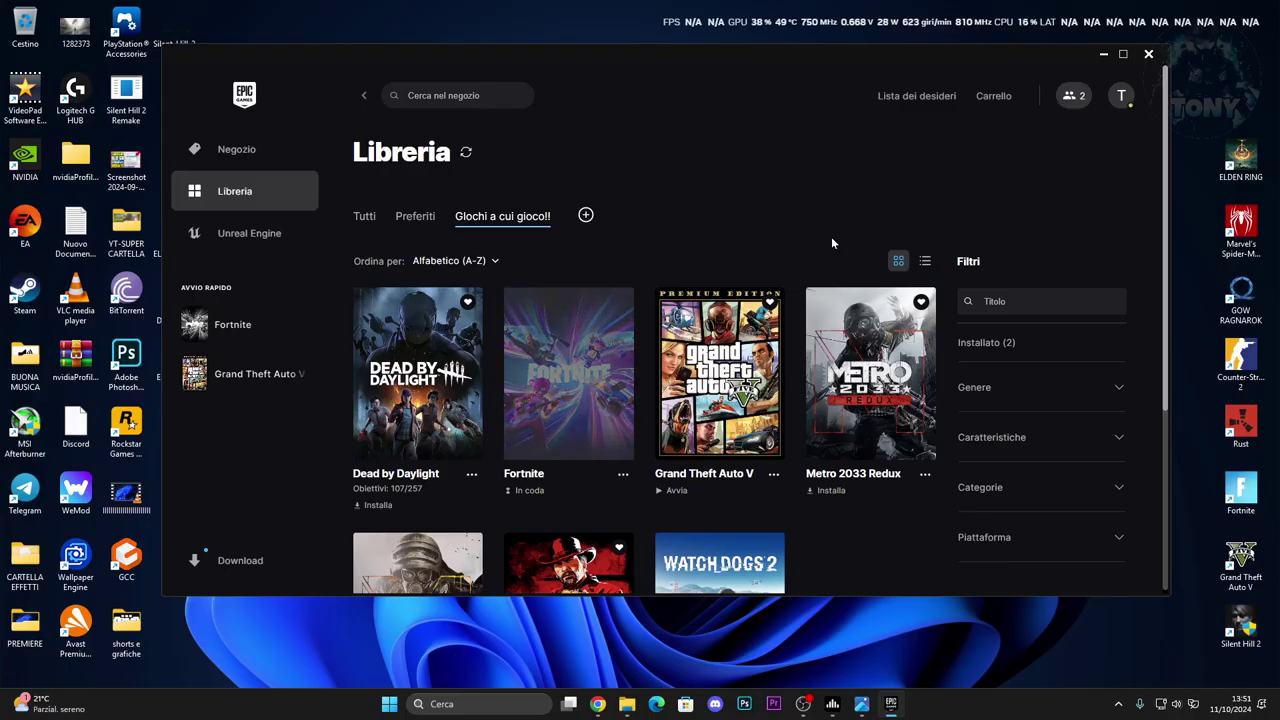
left_click(530, 704)
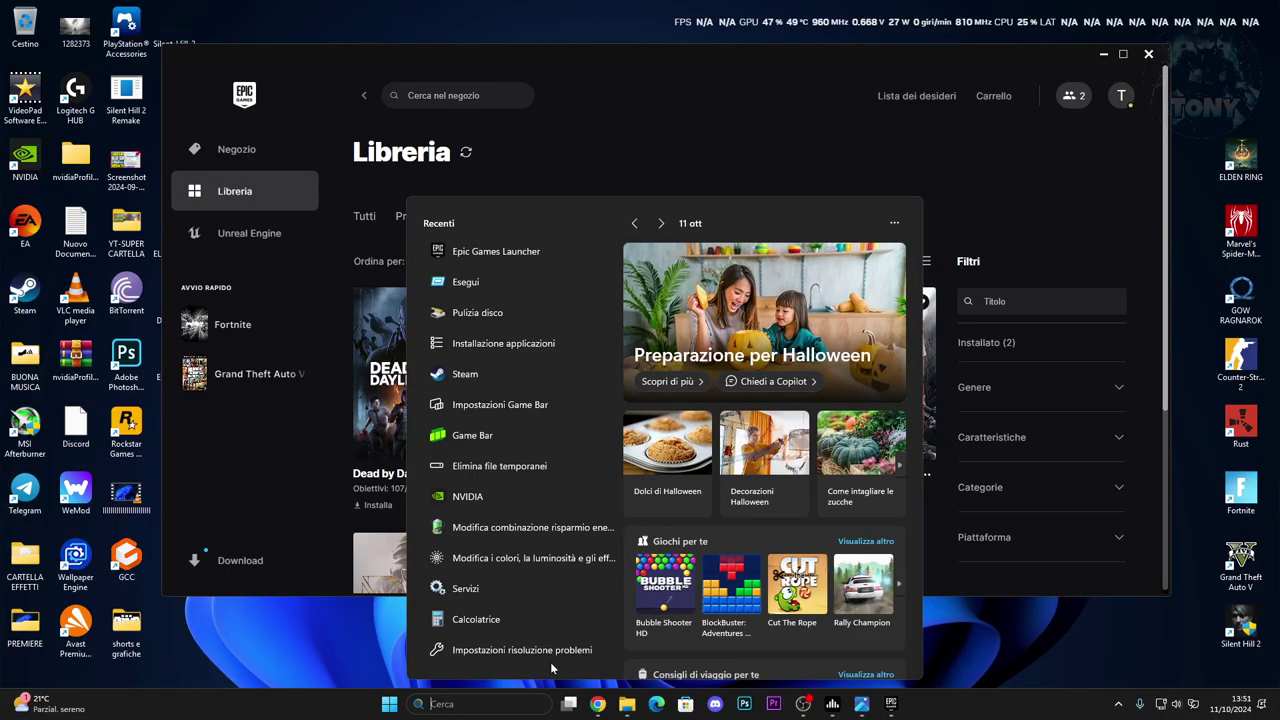
type("alt + ")
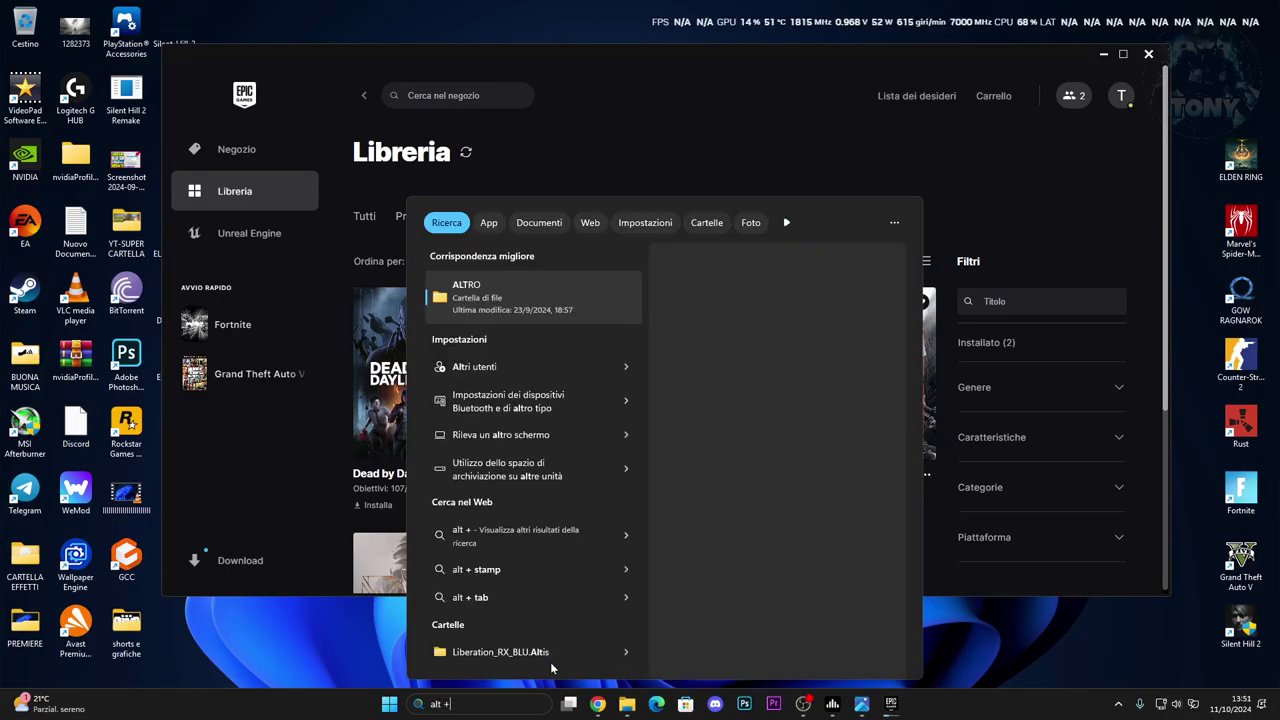
type("invio")
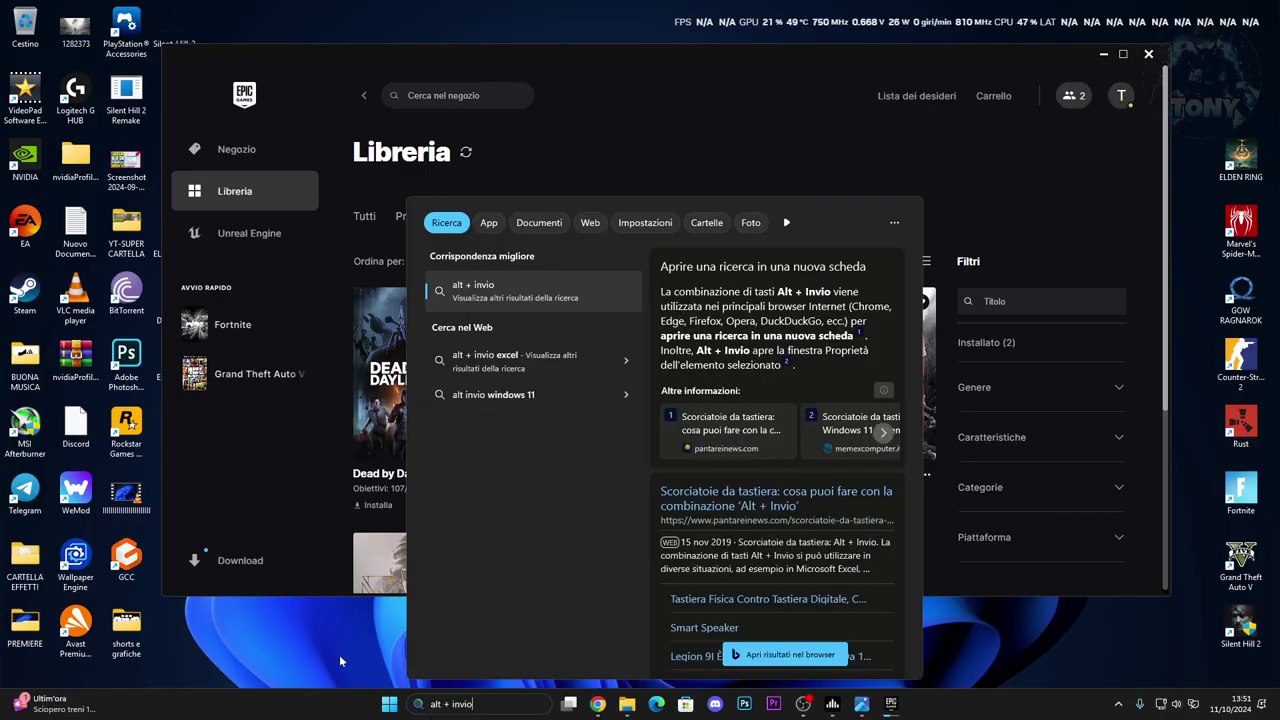
key("Escape")
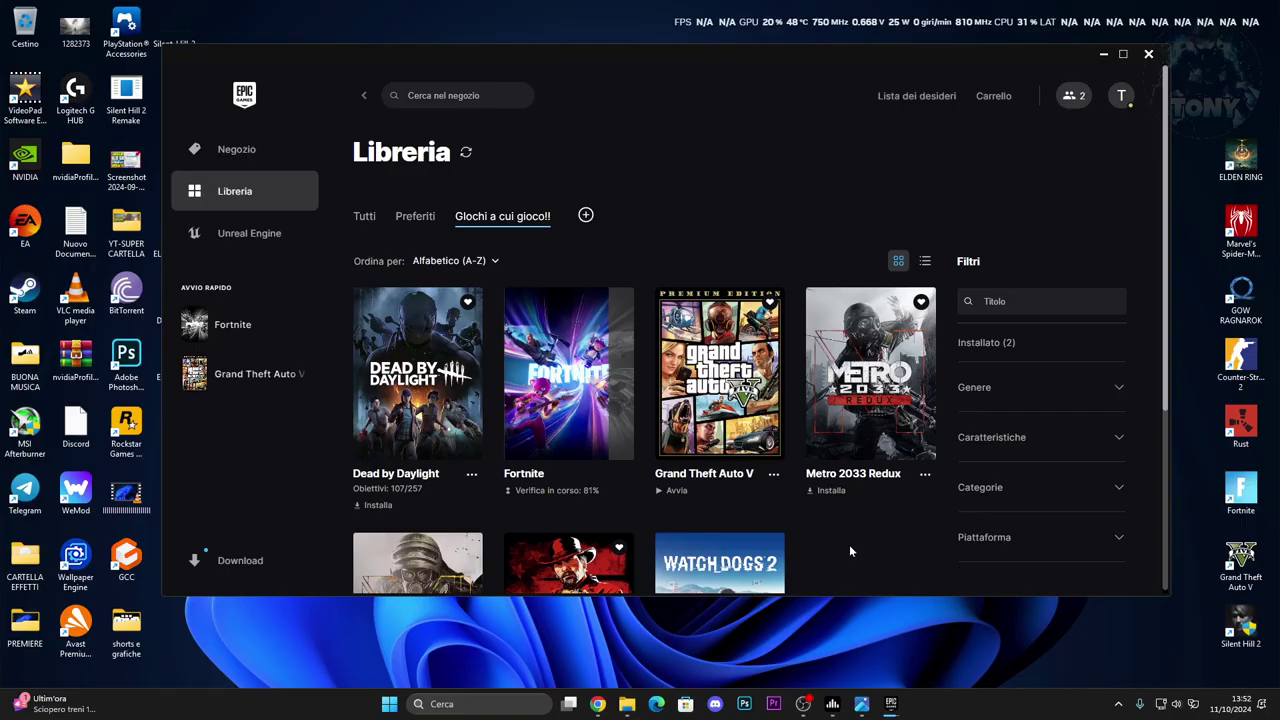
Check the launcher's download queue for the Fortnite file verification and return to the library.
left_click(295, 564)
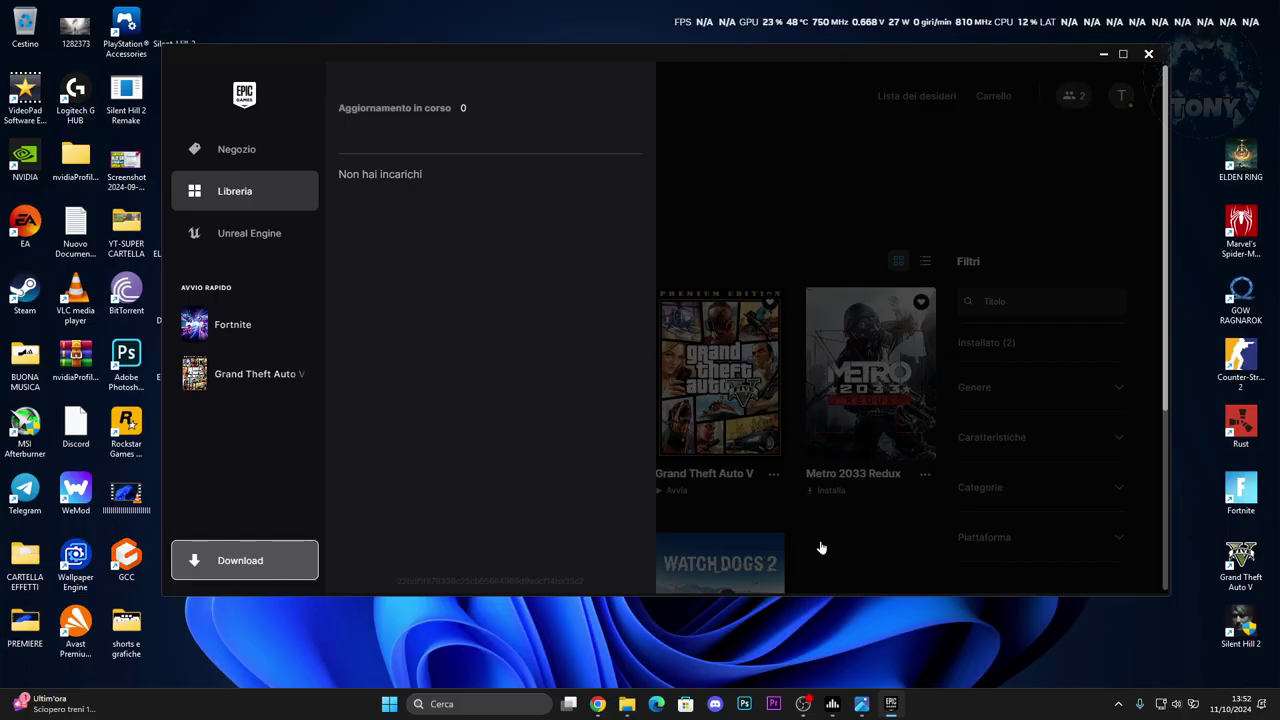
left_click(858, 552)
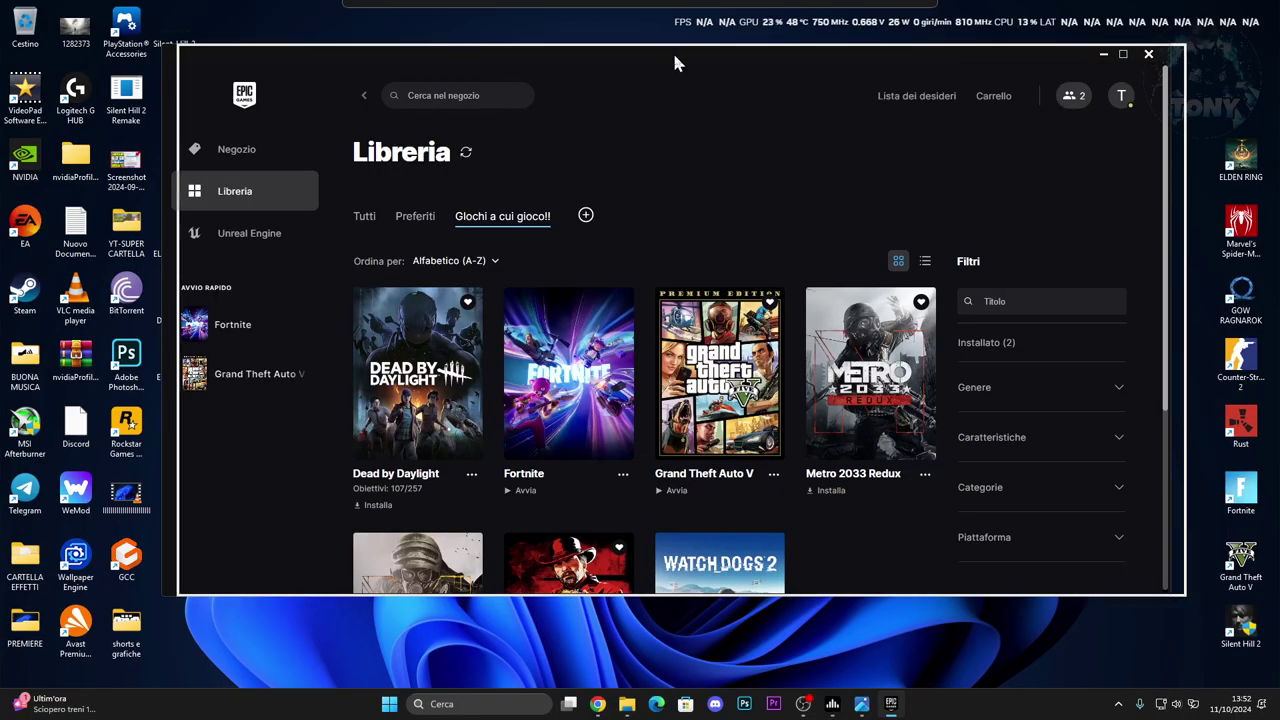
left_click_drag(674, 63, 690, 64)
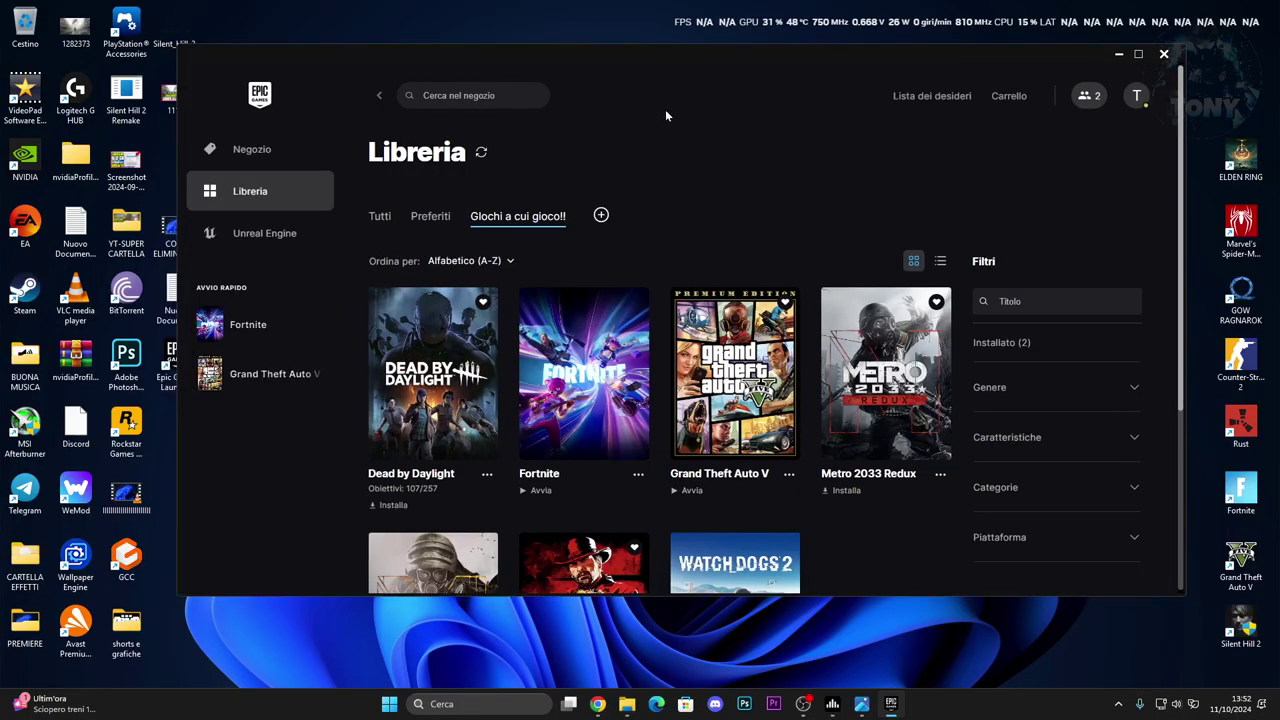
Launch Fortnite in windowed mode and open the Zero Costruzioni lobby.
left_click(538, 491)
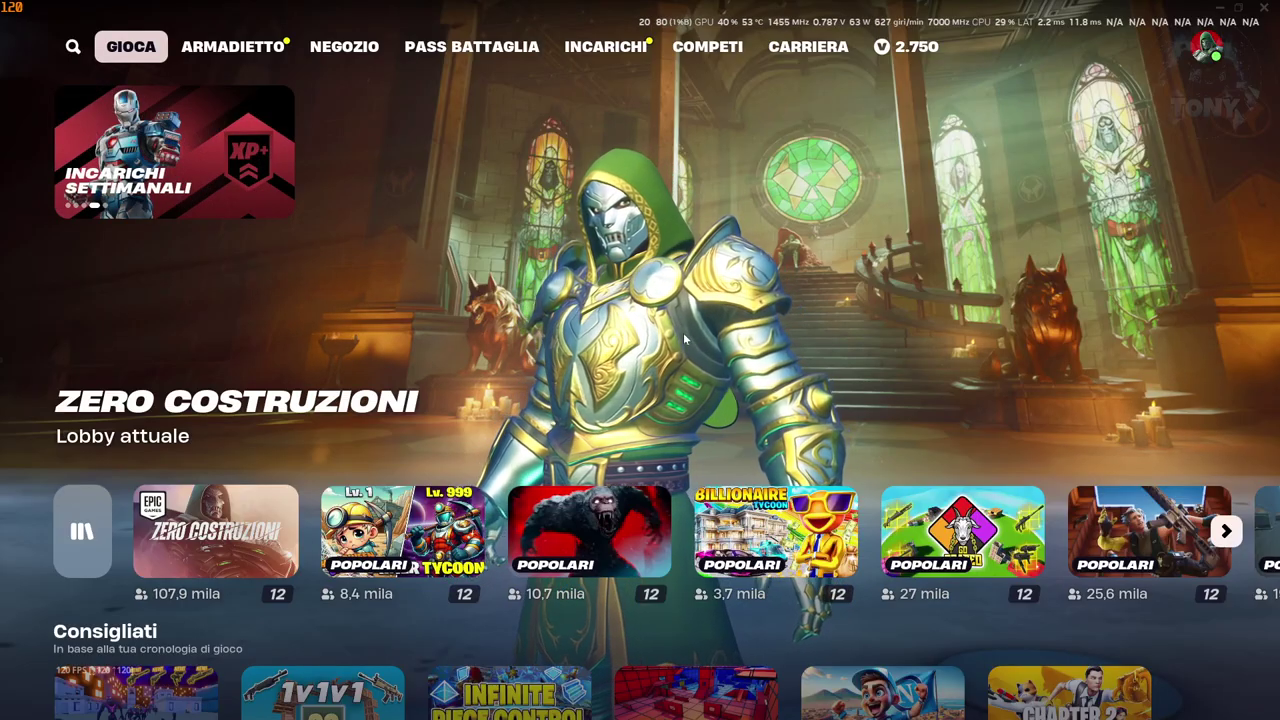
key("alt+Return")
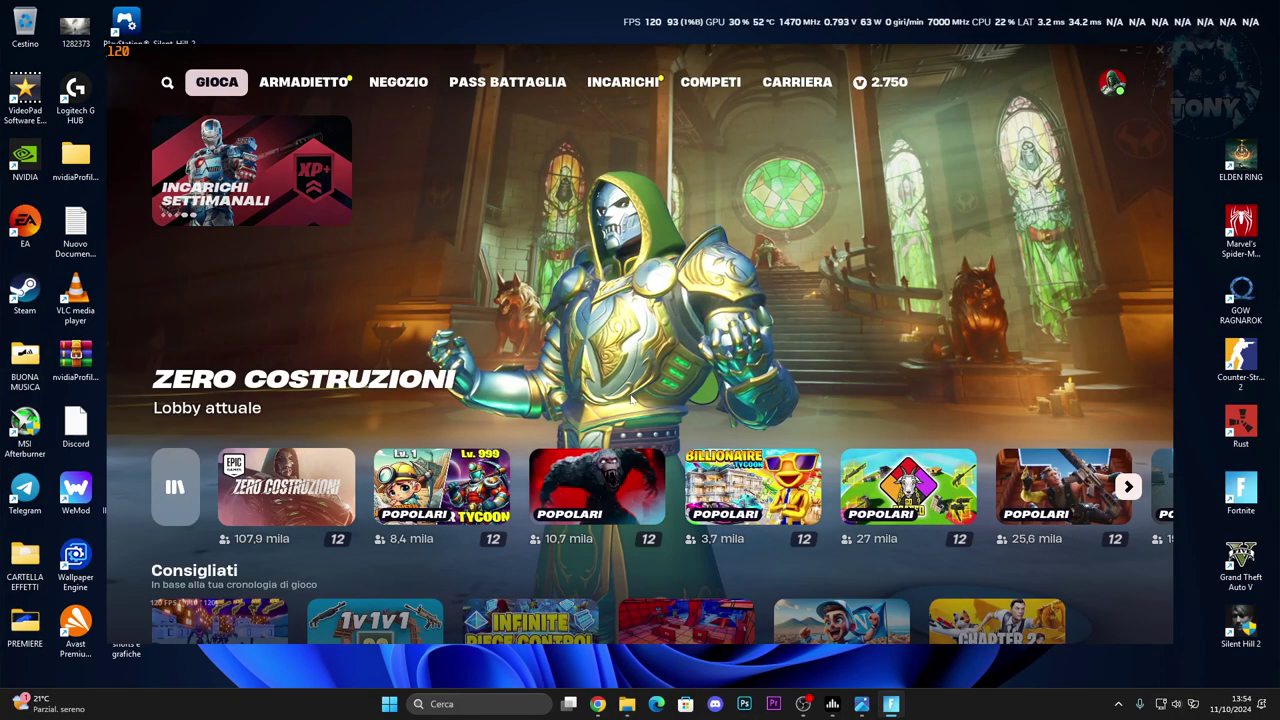
left_click(330, 480)
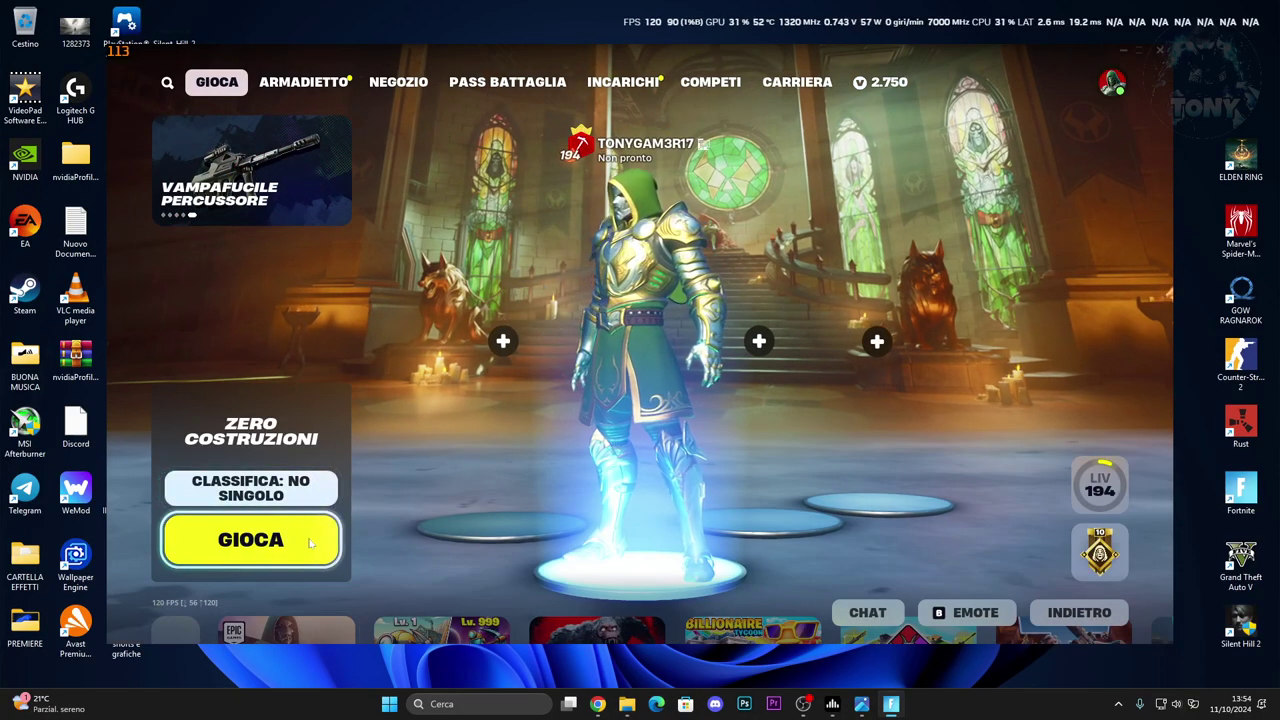